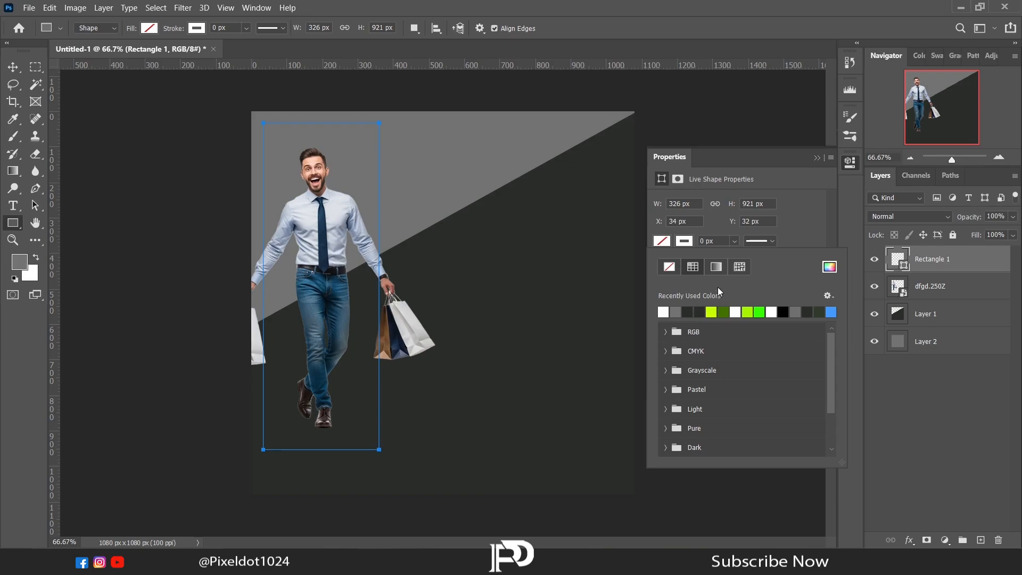
# Set the stroke width of the rectangle around the man to 3 px.
pyautogui.press('Escape')
pyautogui.write('3')
pyautogui.press('Return')
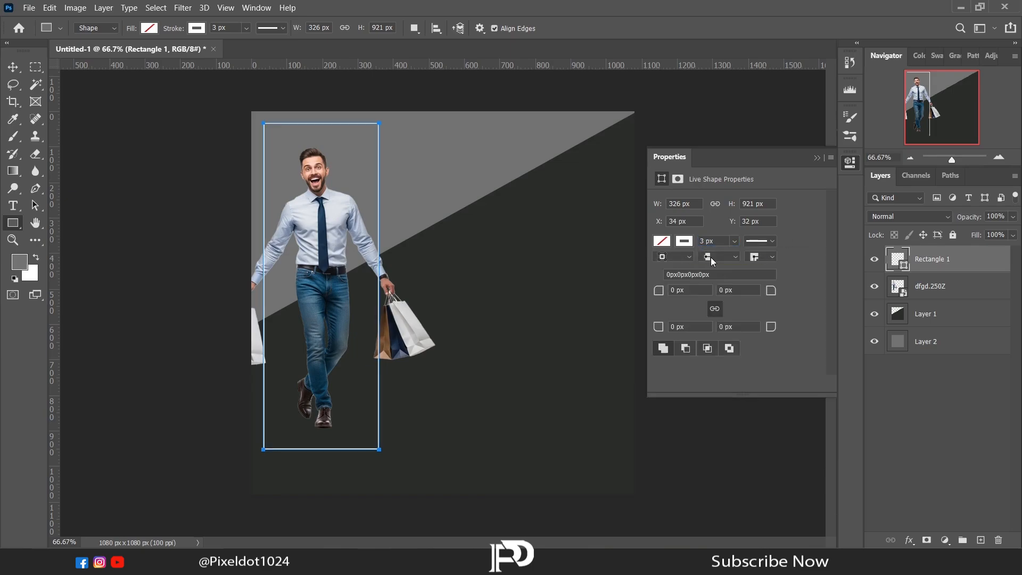
pyautogui.click(817, 158)
# Add a lime-green Outer Glow to the rectangle with 100% opacity, 10% spread and a size of 32 px.
pyautogui.click(16, 86)
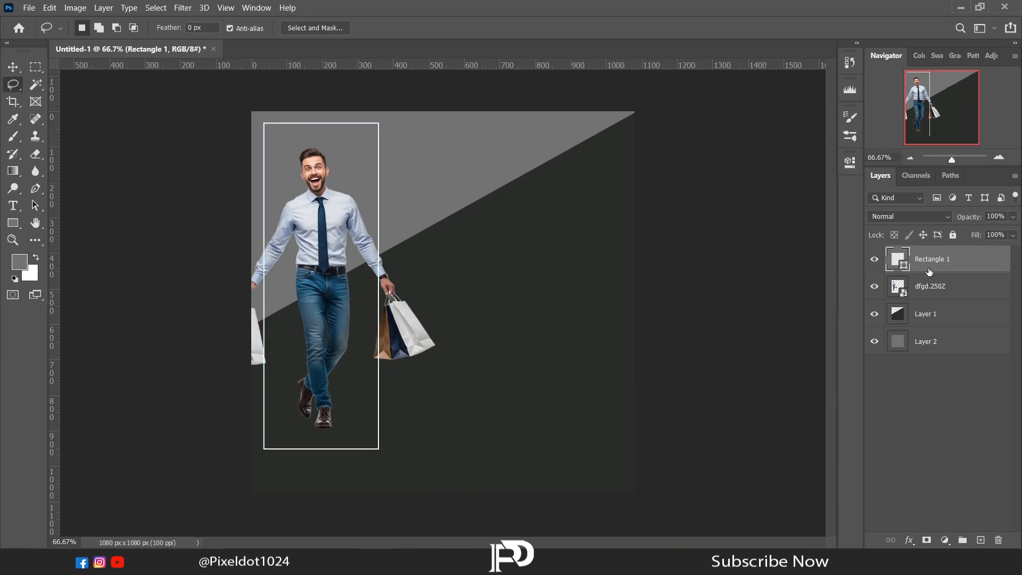
pyautogui.click(909, 540)
pyautogui.click(915, 526)
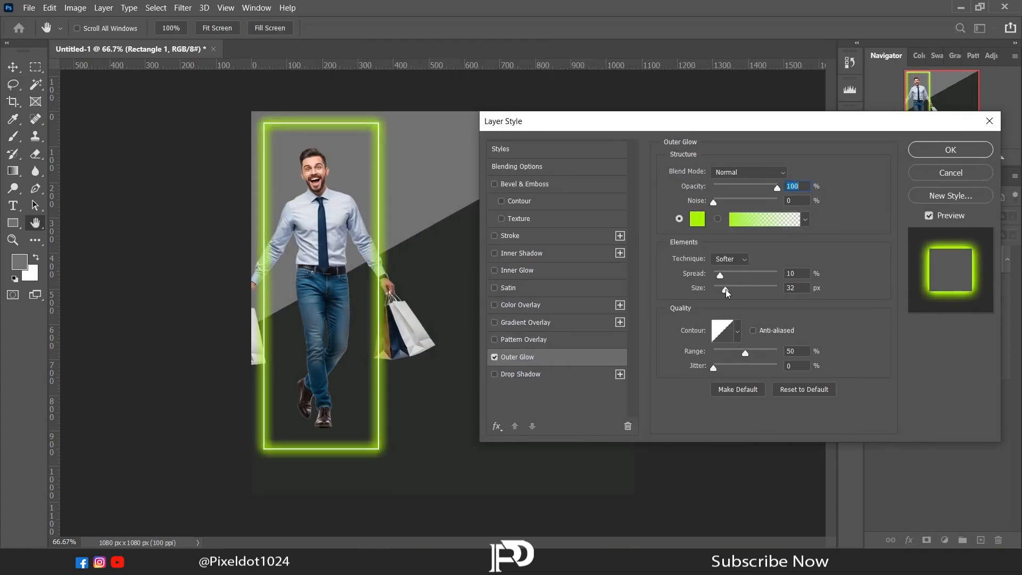
pyautogui.click(924, 153)
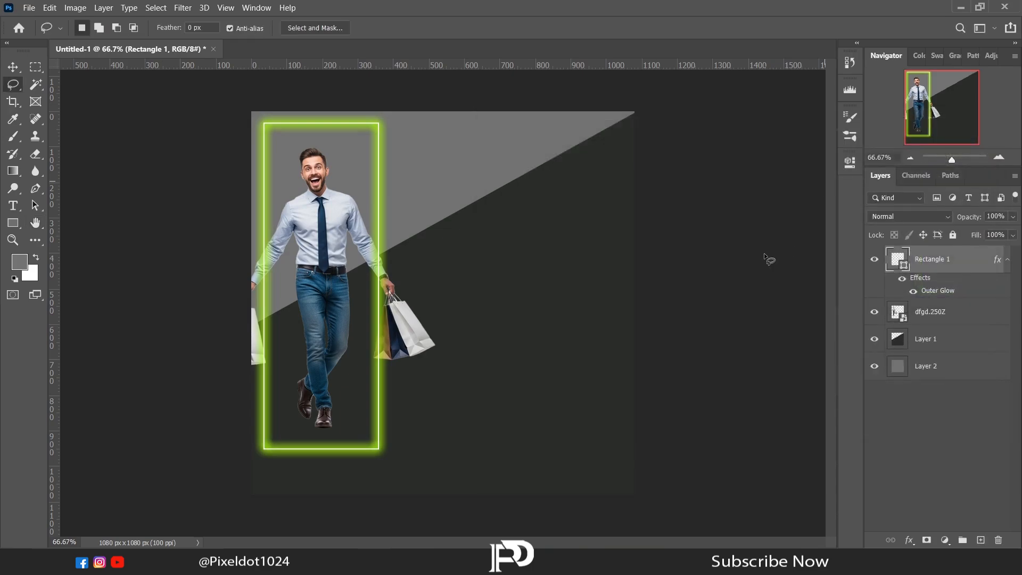
# Place the Rectangle 1 layer beneath the man's layer and group the two layers.
pyautogui.click(1008, 259)
pyautogui.moveTo(930, 265); pyautogui.dragTo(930, 298)
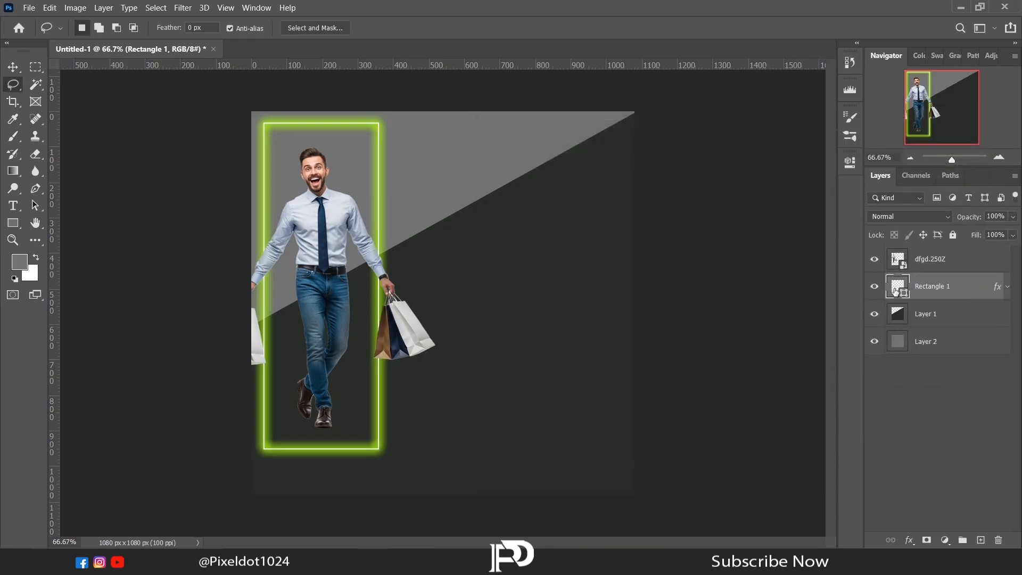
pyautogui.click(925, 265)
pyautogui.hotkey('ctrl', 'g')
# Duplicate the group as a vertically flipped reflection, positioned so its shoes meet the shoes of the original man.
pyautogui.hotkey('ctrl', 'j')
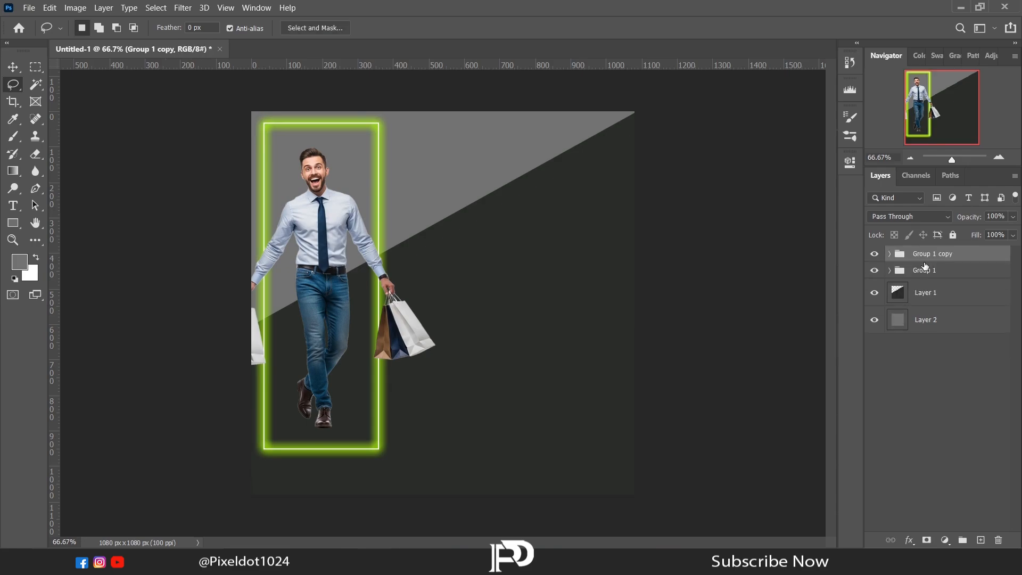
pyautogui.rightClick(459, 207)
pyautogui.hotkey('ctrl', 't')
pyautogui.rightClick(354, 179)
pyautogui.click(387, 415)
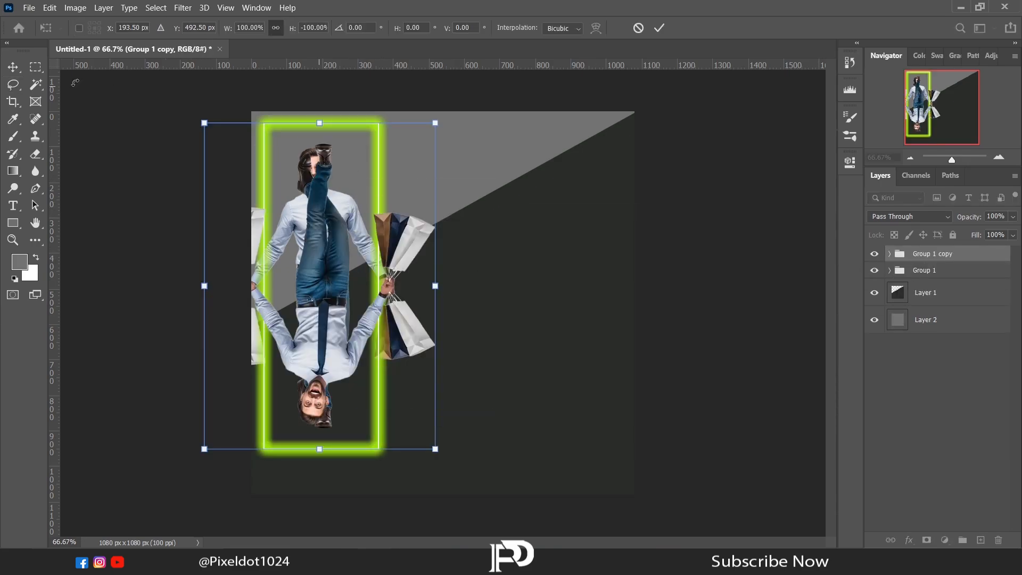
pyautogui.moveTo(307, 156); pyautogui.dragTo(315, 391)
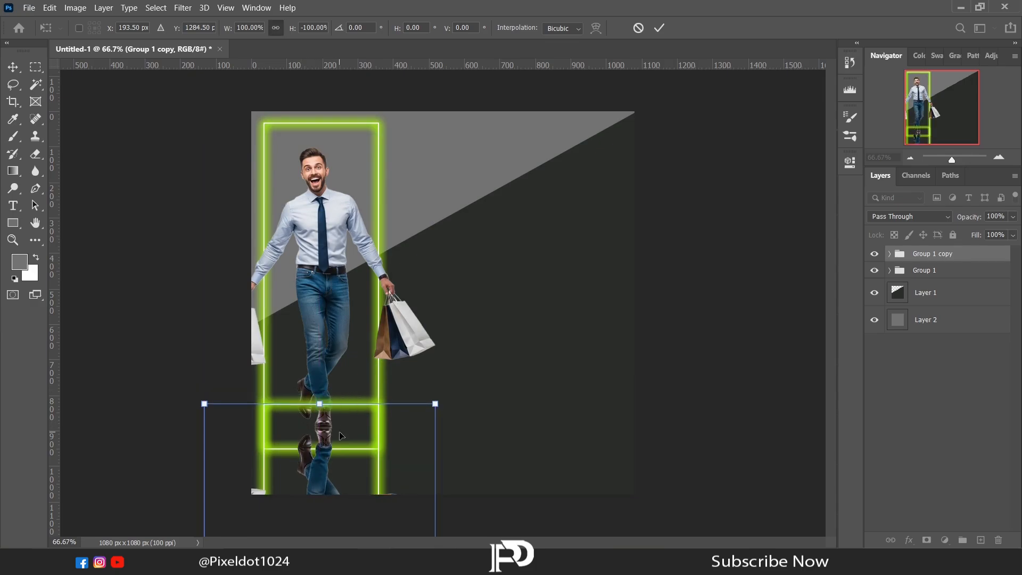
pyautogui.press('Return')
pyautogui.press('l')
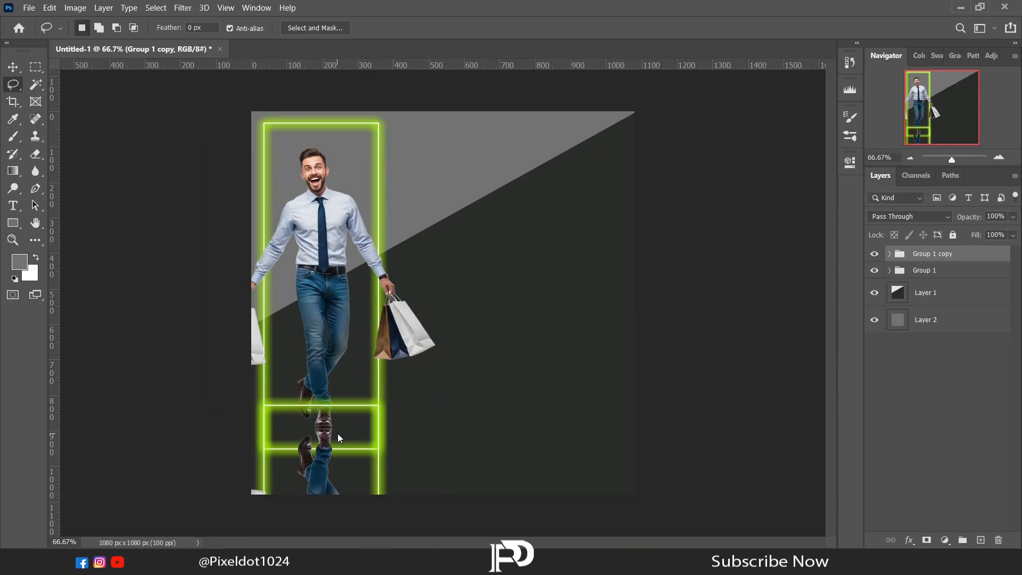
# Move Rectangle 1 inside Group 1 copy down until its upper edge meets the lower edge of the original glowing frame.
pyautogui.click(891, 255)
pyautogui.click(932, 280)
pyautogui.click(875, 278)
pyautogui.click(874, 277)
pyautogui.click(932, 304)
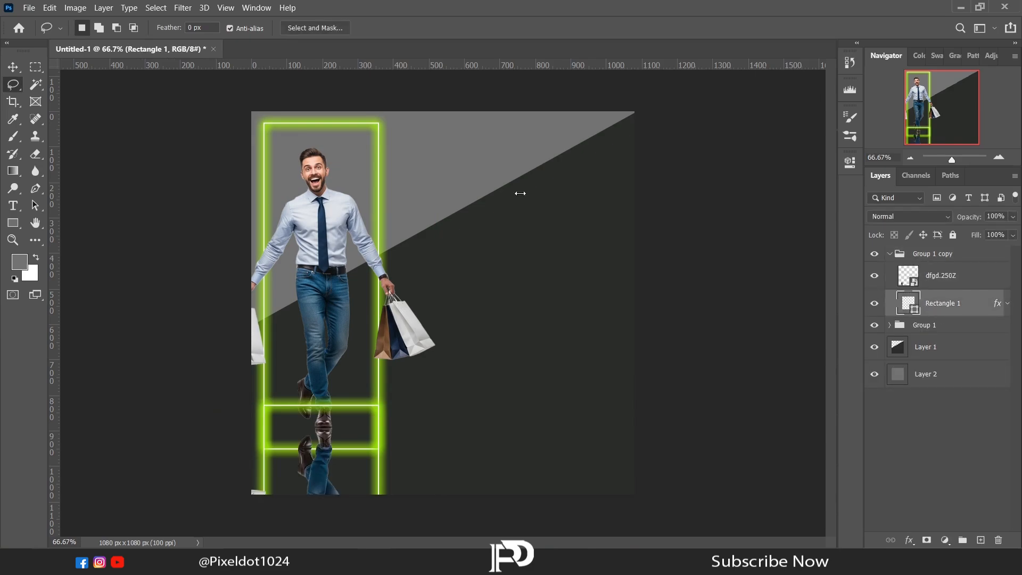
pyautogui.click(14, 68)
pyautogui.moveTo(331, 405); pyautogui.dragTo(346, 451)
# Reduce the opacity of the whole Group 1 copy reflection to 15%.
pyautogui.click(889, 254)
pyautogui.click(962, 250)
pyautogui.moveTo(971, 231); pyautogui.dragTo(961, 231)
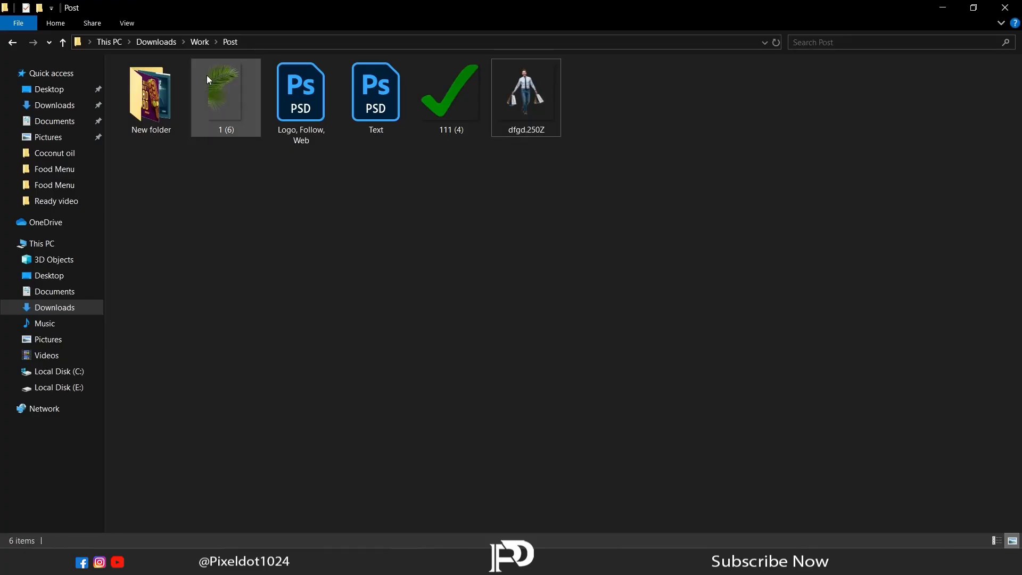
# Place the palm-leaf image 1 (6) in the document, scaled down and flipped.
pyautogui.moveTo(225, 96); pyautogui.dragTo(377, 522)
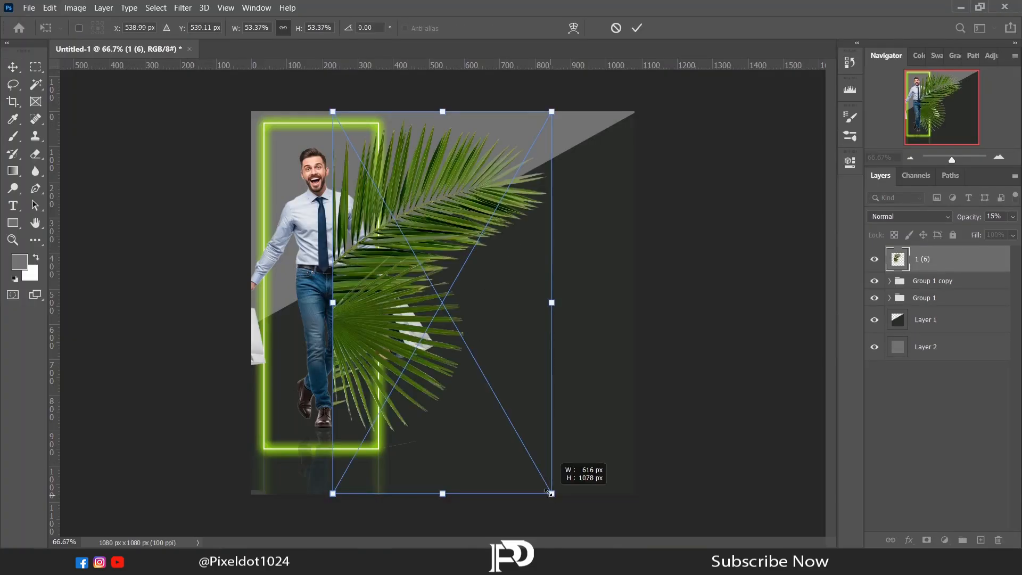
pyautogui.moveTo(548, 491); pyautogui.dragTo(453, 320)
pyautogui.rightClick(399, 221)
pyautogui.click(433, 426)
# Rotate the palm leaves to about 98° and position them over the canvas's upper-right corner.
pyautogui.moveTo(434, 426); pyautogui.dragTo(583, 182)
pyautogui.moveTo(415, 229); pyautogui.dragTo(570, 185)
pyautogui.moveTo(443, 232); pyautogui.dragTo(501, 199)
pyautogui.moveTo(580, 174); pyautogui.dragTo(598, 166)
pyautogui.moveTo(713, 141); pyautogui.dragTo(722, 160)
pyautogui.moveTo(588, 154); pyautogui.dragTo(604, 155)
pyautogui.moveTo(527, 180); pyautogui.dragTo(522, 190)
pyautogui.press('Return')
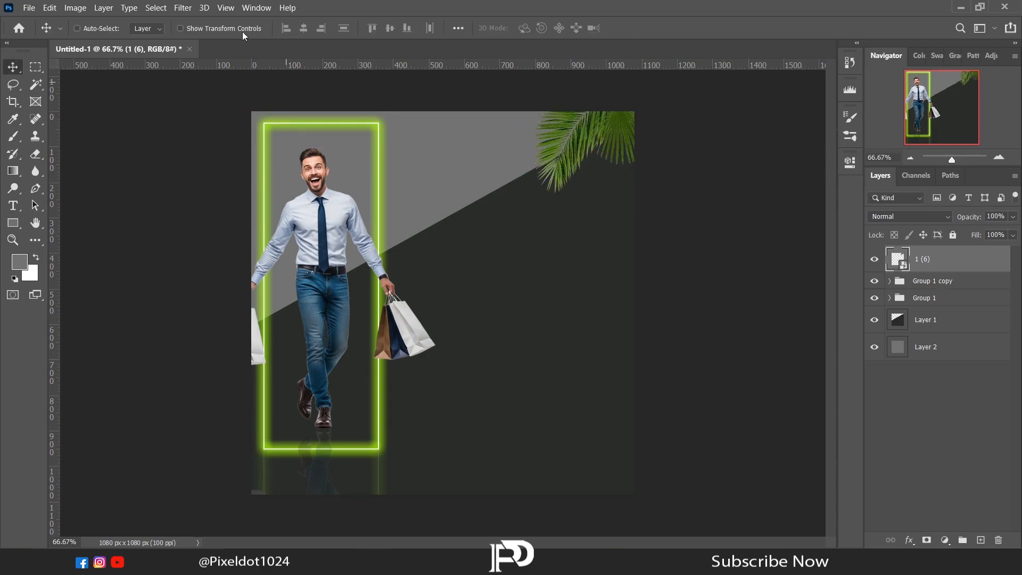
# Warm and brighten the palm leaves with the Basic adjustments of the Camera Raw Filter.
pyautogui.click(184, 8)
pyautogui.click(226, 82)
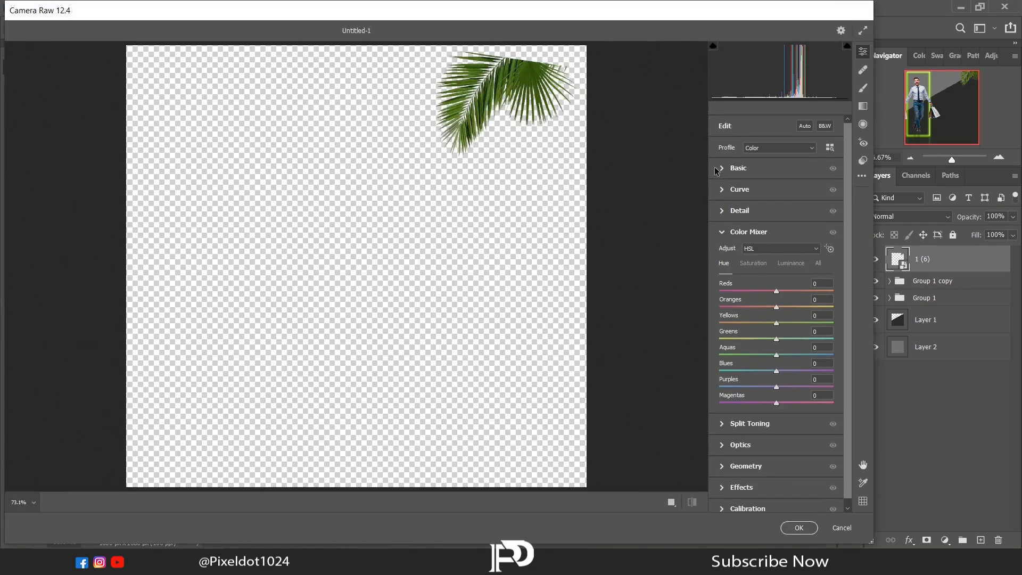
pyautogui.click(717, 169)
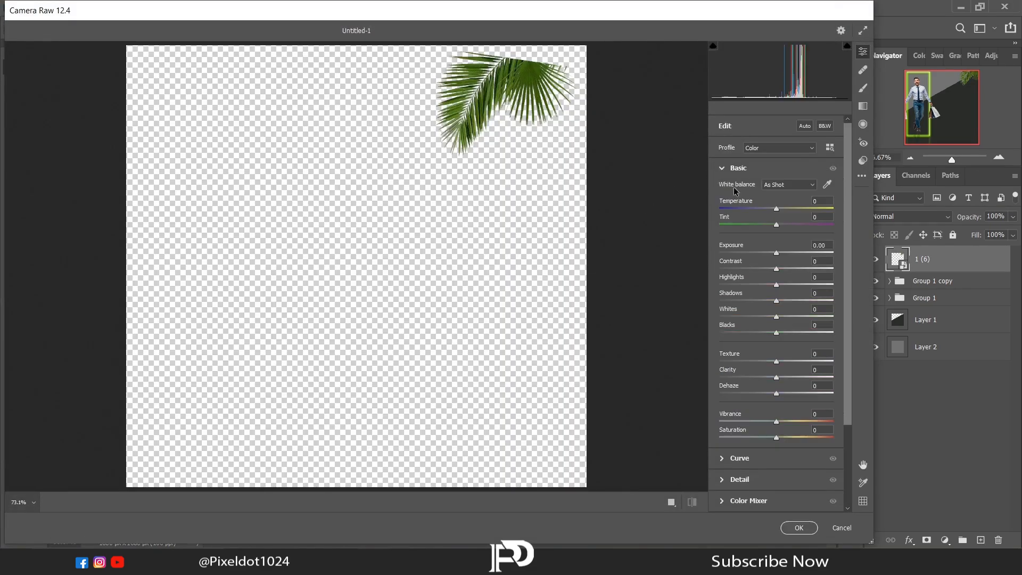
pyautogui.moveTo(778, 224); pyautogui.dragTo(815, 207)
pyautogui.scroll(-3, 820, 330)
# Set the Greens to +13 saturation and +21 luminance in the Color Mixer and apply the filter.
pyautogui.click(812, 380)
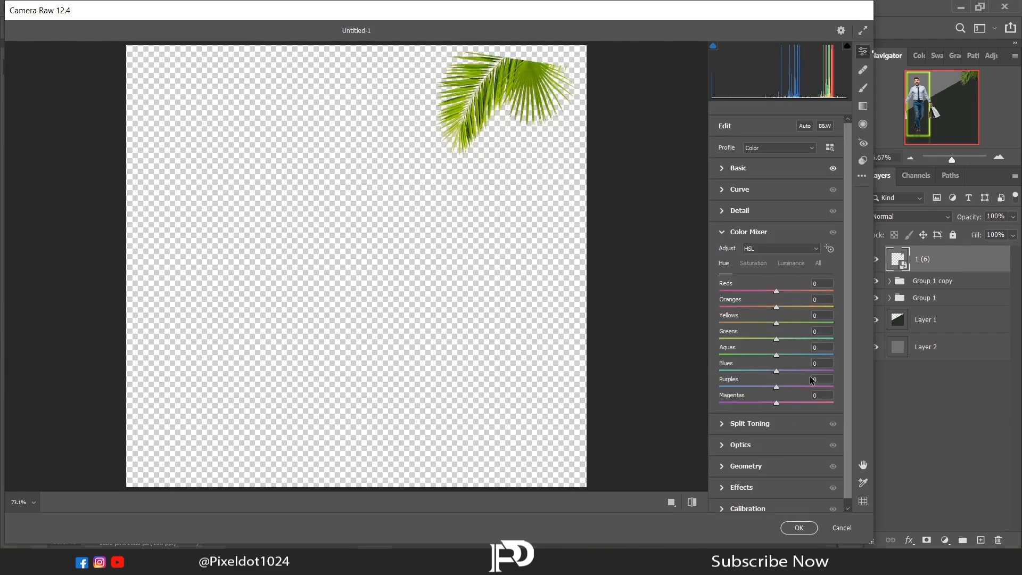
pyautogui.click(766, 265)
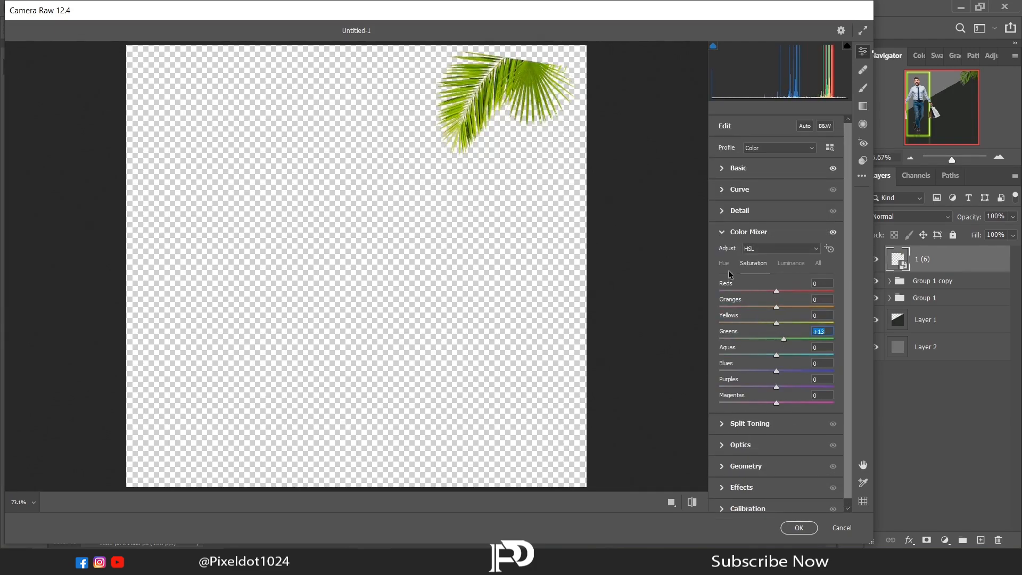
pyautogui.click(791, 264)
pyautogui.moveTo(776, 340); pyautogui.dragTo(790, 342)
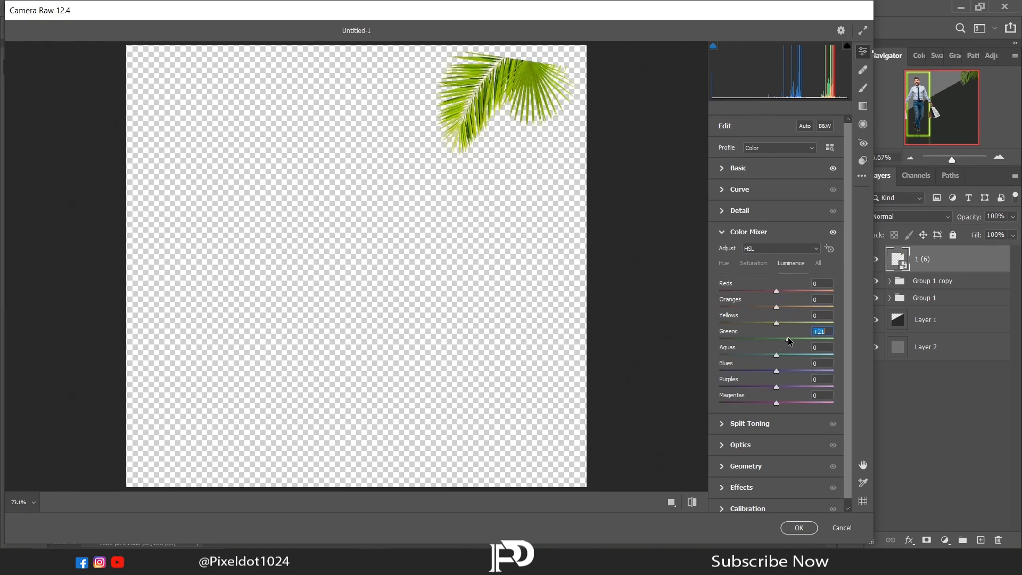
pyautogui.click(805, 528)
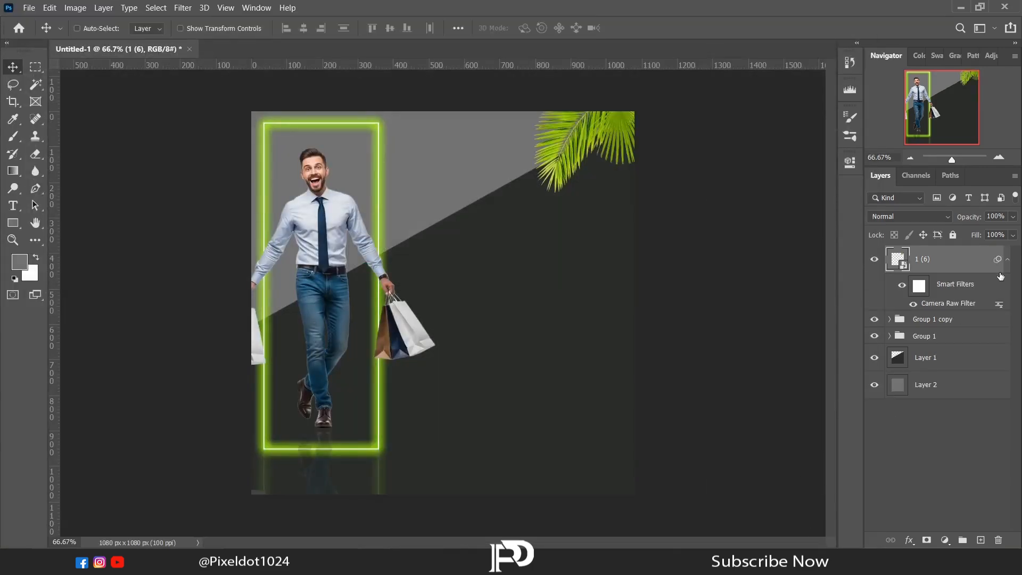
# Duplicate the palm-leaf layer 1 (6), keeping it ungrouped.
pyautogui.click(1007, 260)
pyautogui.hotkey('ctrl', 'g')
pyautogui.hotkey('ctrl', 'z')
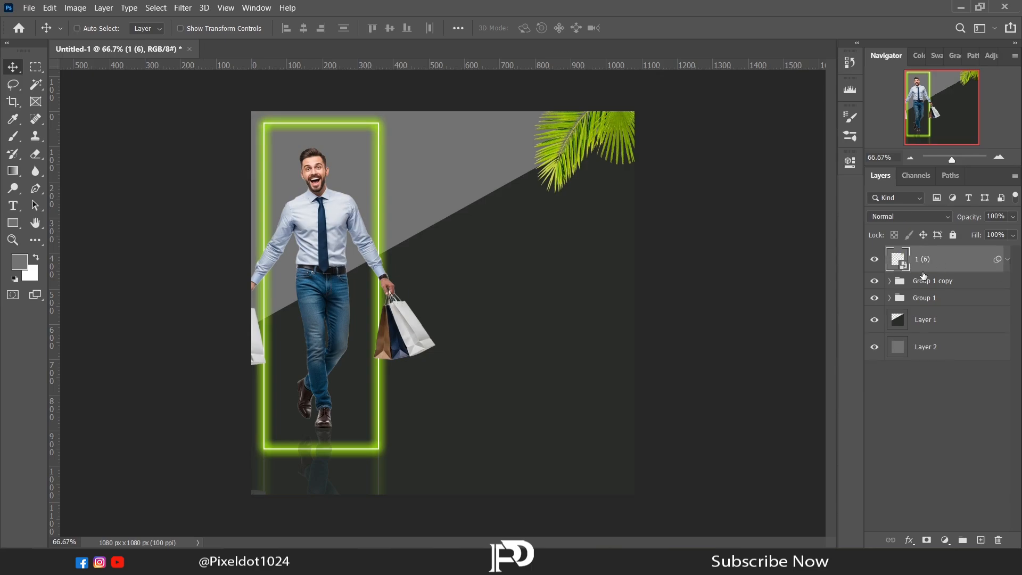
pyautogui.hotkey('ctrl', 'j')
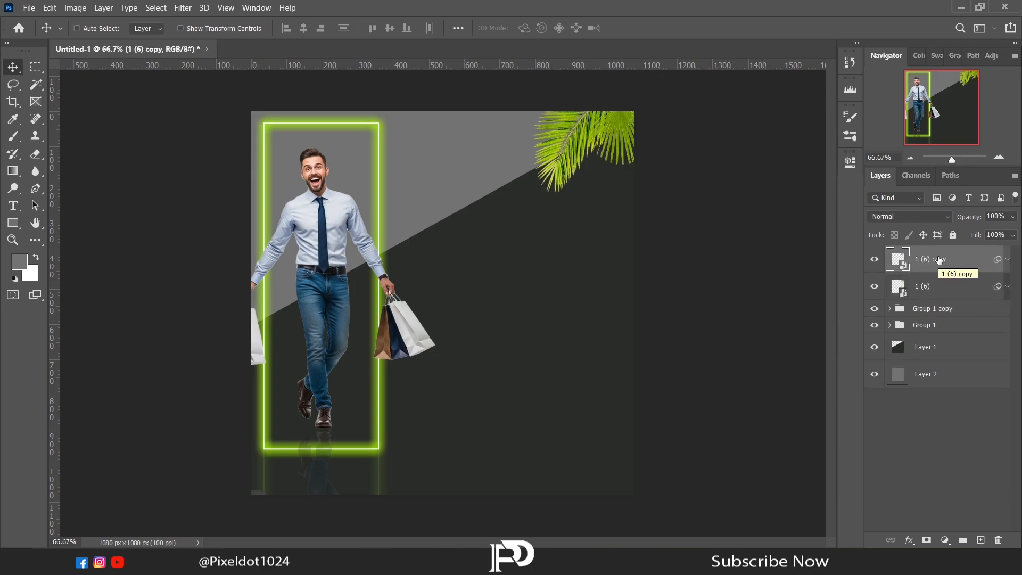
# Transform the palm-leaf copy, moving and rotating it so its fronds reach in from the canvas's lower-right edge.
pyautogui.rightClick(525, 215)
pyautogui.click(20, 84)
pyautogui.rightClick(441, 200)
pyautogui.click(483, 382)
pyautogui.click(548, 229)
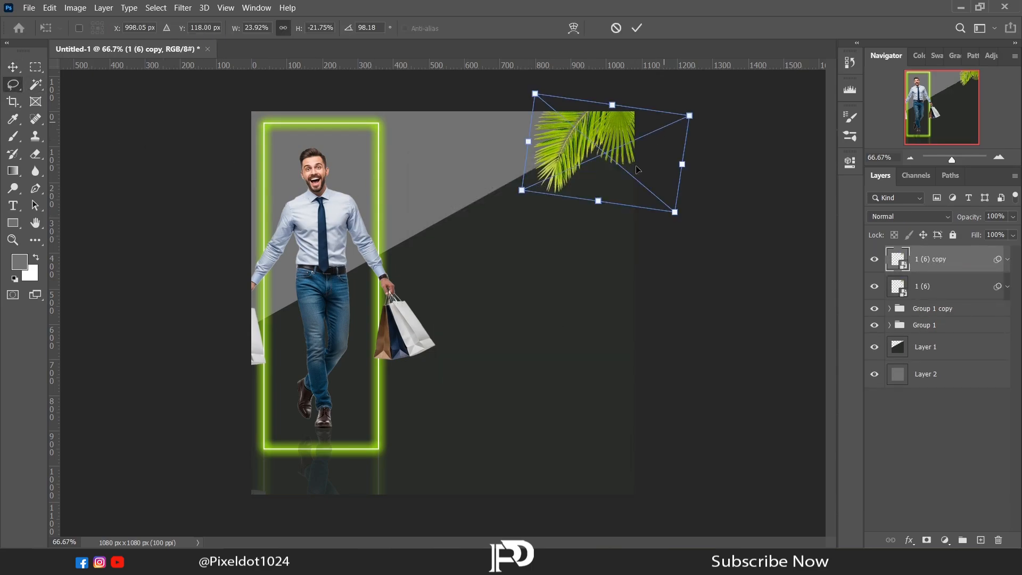
pyautogui.moveTo(639, 170); pyautogui.dragTo(574, 458)
pyautogui.moveTo(639, 292); pyautogui.dragTo(663, 485)
pyautogui.moveTo(633, 399); pyautogui.dragTo(637, 405)
pyautogui.moveTo(592, 366); pyautogui.dragTo(579, 390)
pyautogui.moveTo(559, 451)
pyautogui.mouseDown()
pyautogui.moveTo(641, 450)
pyautogui.moveTo(624, 434)
pyautogui.mouseUp()
pyautogui.press('Return')
pyautogui.press('l')
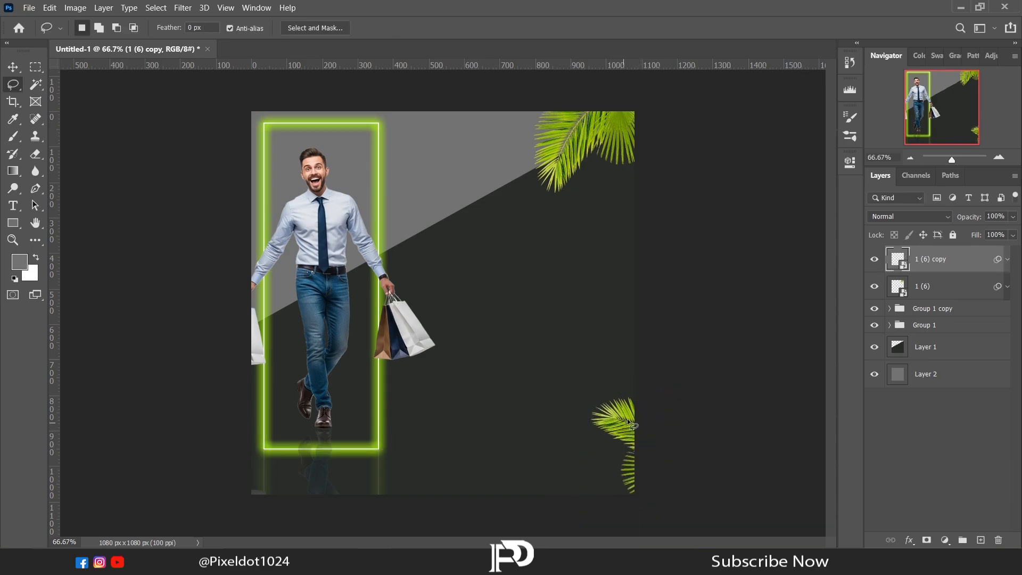
# Shift the original palm leaves on layer 1 (6) slightly to the left.
pyautogui.click(932, 285)
pyautogui.click(17, 69)
pyautogui.moveTo(543, 155); pyautogui.dragTo(522, 152)
# Rotate the upper palm leaves to about 111° and nudge them back into the canvas's upper-right corner.
pyautogui.click(8, 82)
pyautogui.rightClick(456, 158)
pyautogui.click(503, 341)
pyautogui.click(566, 230)
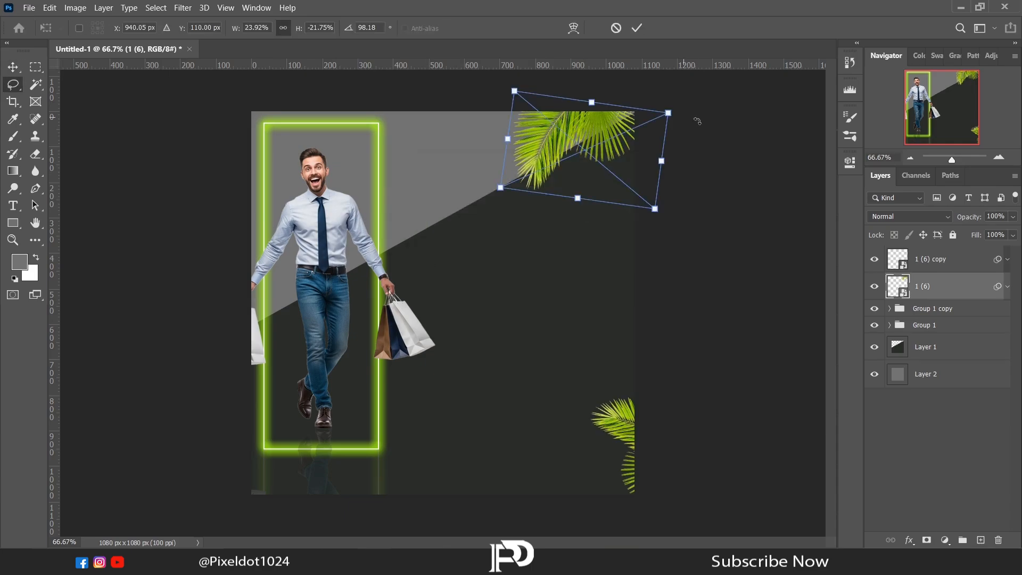
pyautogui.moveTo(698, 121); pyautogui.dragTo(701, 148)
pyautogui.moveTo(619, 145); pyautogui.dragTo(627, 141)
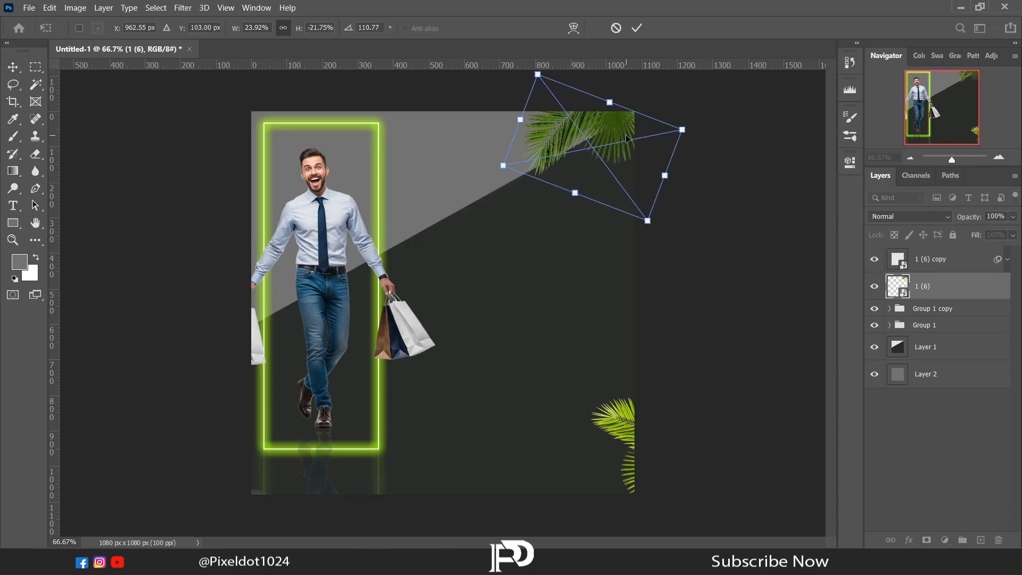
pyautogui.press('Return')
# Add a text box about 565 × 158 px to the right of the man, reading "MAJOR MEN'S".
pyautogui.press('t')
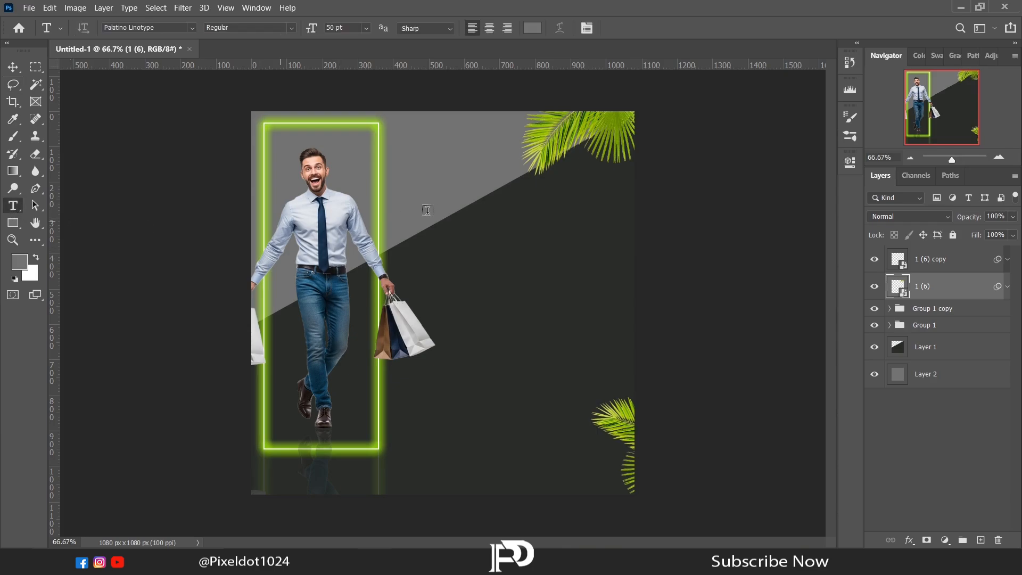
pyautogui.moveTo(430, 208); pyautogui.dragTo(629, 265)
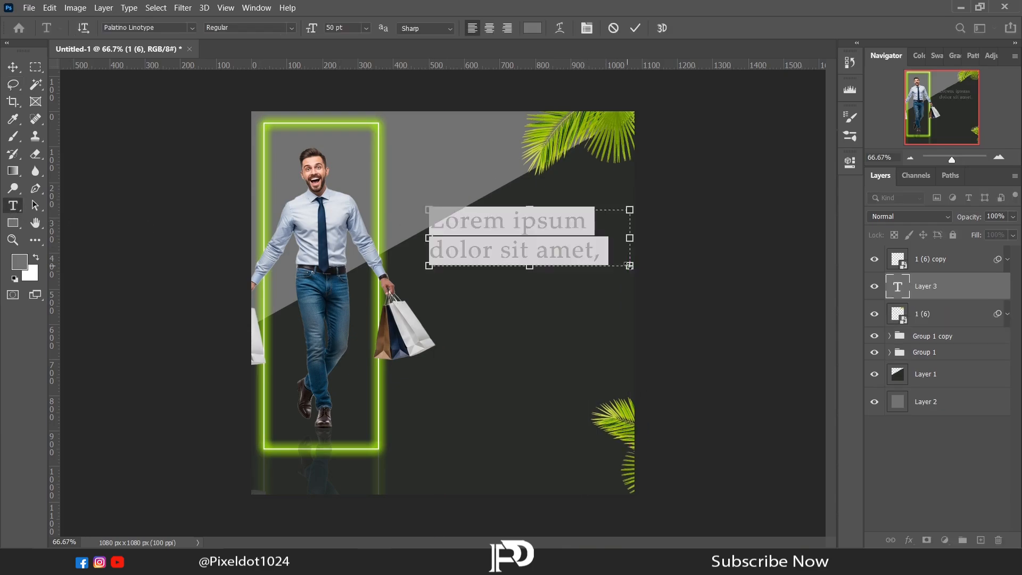
pyautogui.write("MAJOR MEN'S")
# Color the whole MAJOR MEN'S text white (ffffff).
pyautogui.hotkey('ctrl', 'a')
pyautogui.click(850, 135)
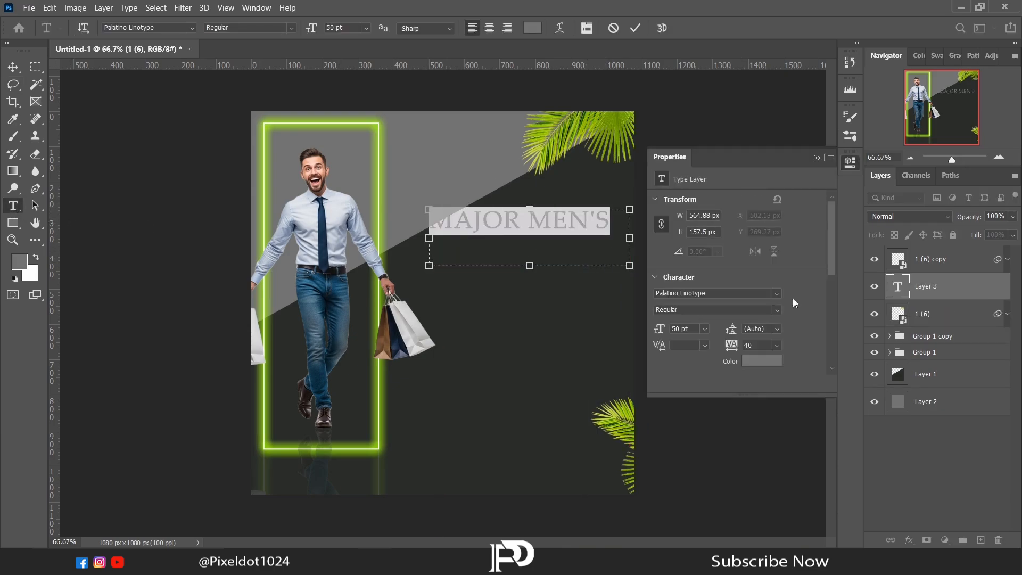
pyautogui.click(762, 361)
pyautogui.write('ffffff')
pyautogui.press('Return')
# Set the MAJOR MEN'S font to Palatino Linotype and move the heading slightly up.
pyautogui.click(776, 294)
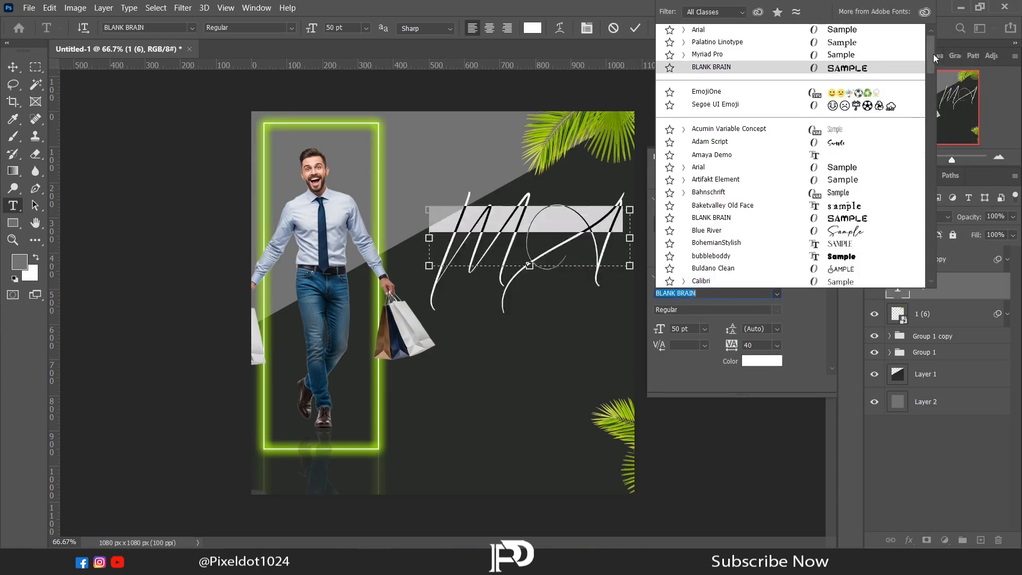
pyautogui.click(722, 51)
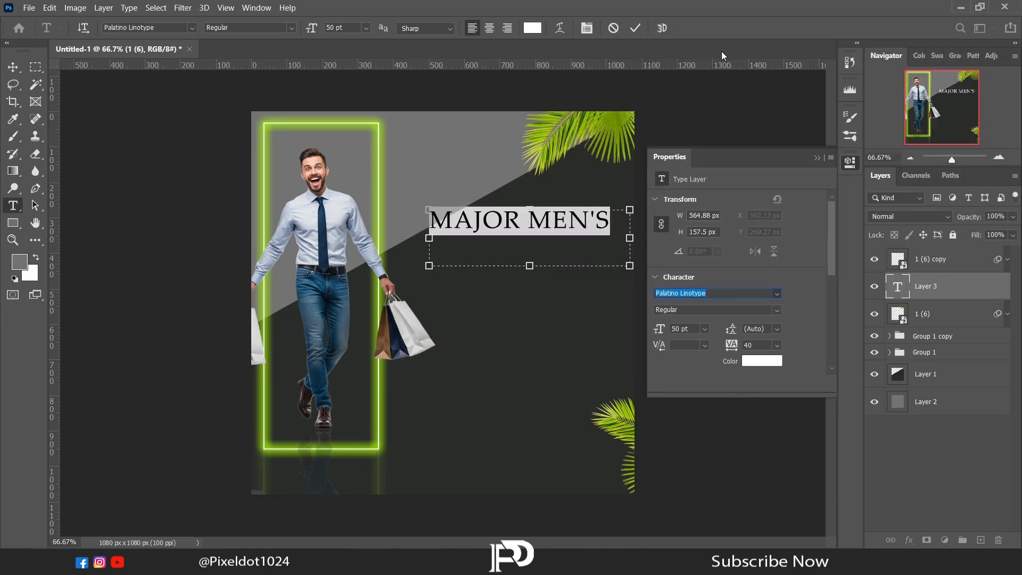
pyautogui.click(818, 159)
pyautogui.click(12, 67)
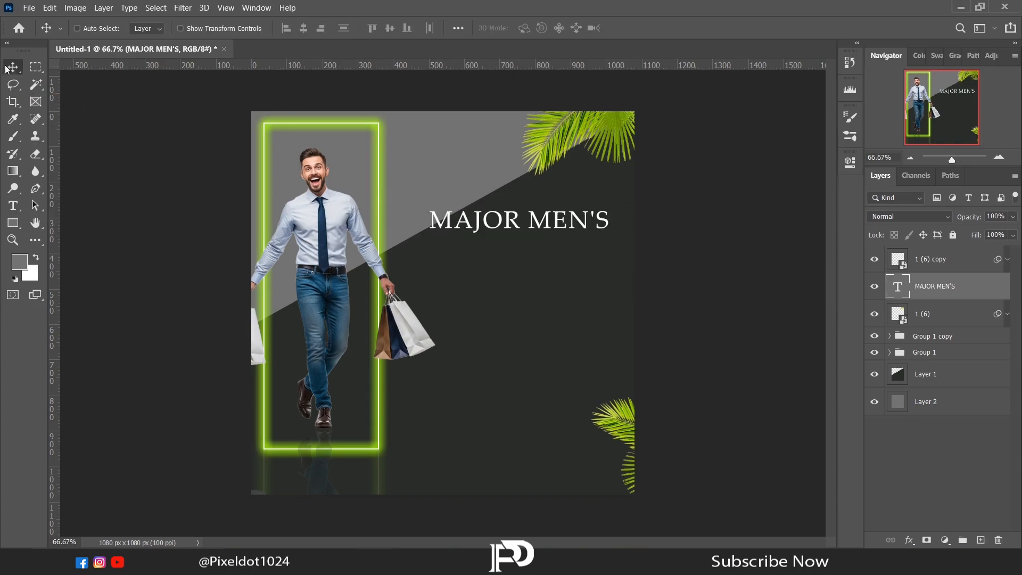
pyautogui.moveTo(513, 223); pyautogui.dragTo(513, 207)
# Add a text box about 523 × 376 px below the heading, reading "SALE ENDS SOON".
pyautogui.press('t')
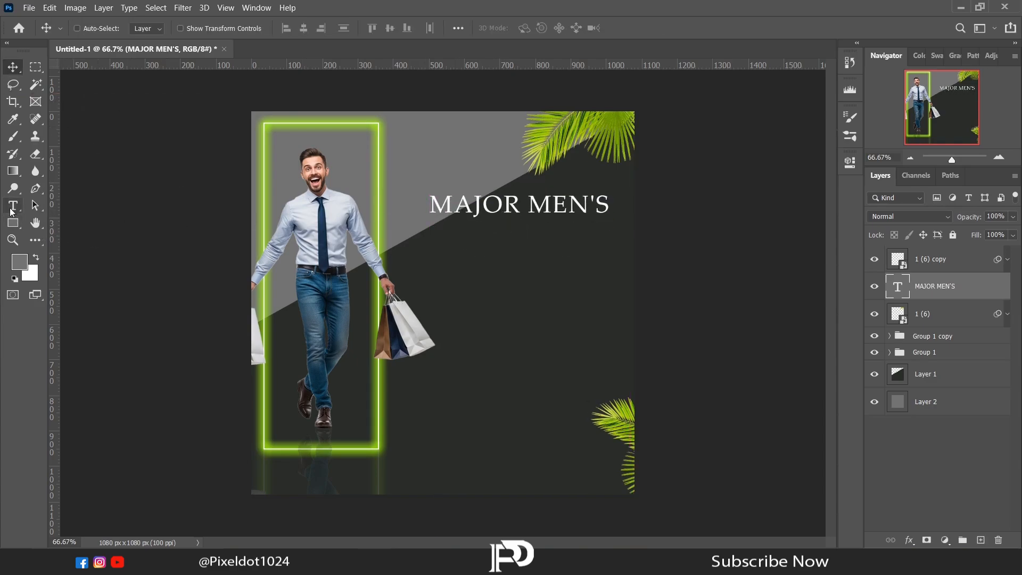
pyautogui.moveTo(424, 231); pyautogui.dragTo(610, 253)
pyautogui.write('SALE ENDS')
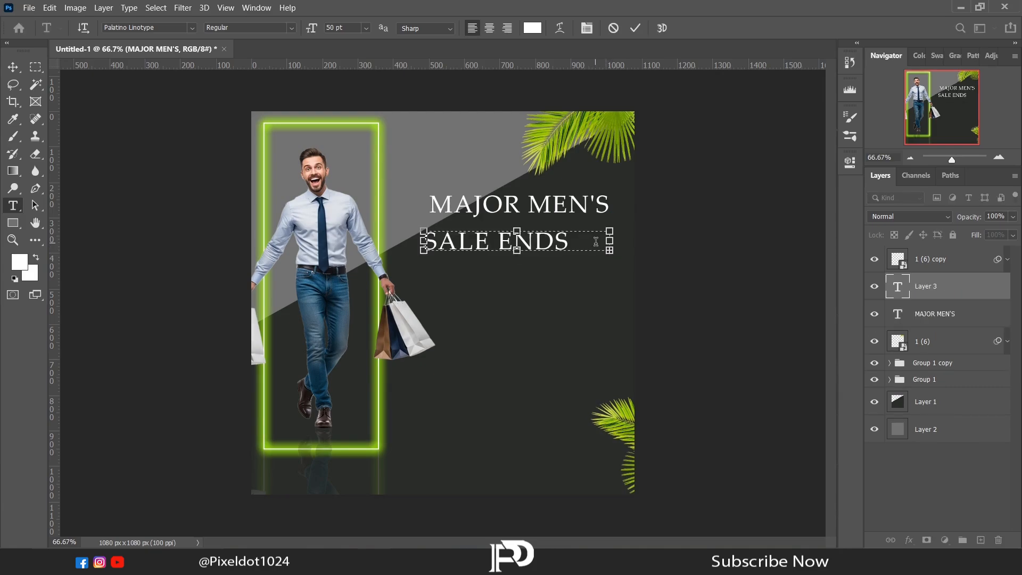
pyautogui.moveTo(517, 250); pyautogui.dragTo(517, 365)
# Set SALE ENDS SOON to 18 pt, centered, with 360 tracking, and fit it in a shorter box just below MAJOR MEN'S.
pyautogui.hotkey('ctrl', 'a')
pyautogui.click(850, 163)
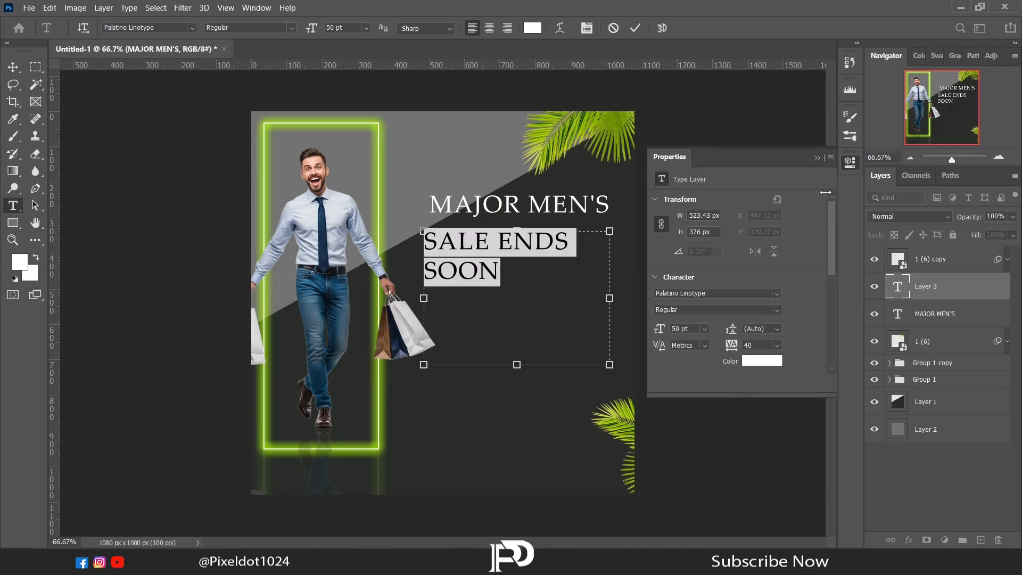
pyautogui.click(703, 330)
pyautogui.click(702, 461)
pyautogui.click(706, 331)
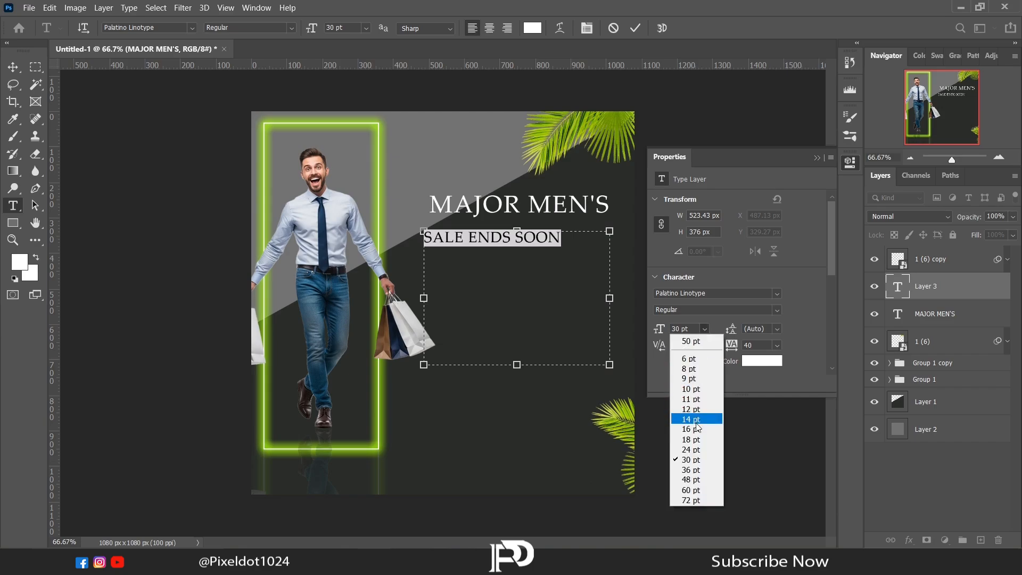
pyautogui.click(697, 428)
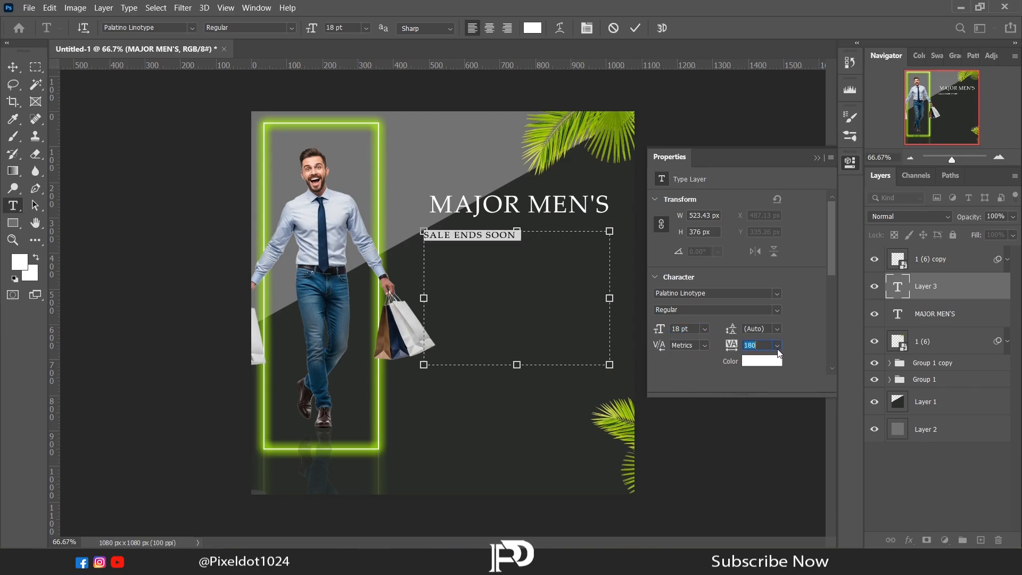
pyautogui.moveTo(517, 364); pyautogui.dragTo(507, 231)
pyautogui.click(12, 67)
# Add a text box about 622 × 107 px below SALE ENDS SOON and set its tracking to 20.
pyautogui.press('t')
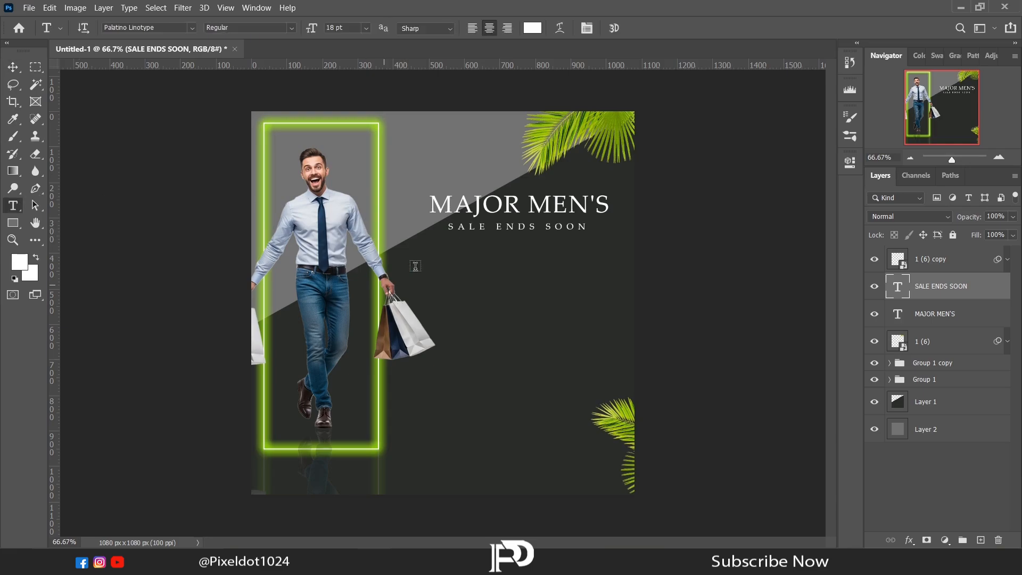
pyautogui.moveTo(410, 264); pyautogui.dragTo(631, 302)
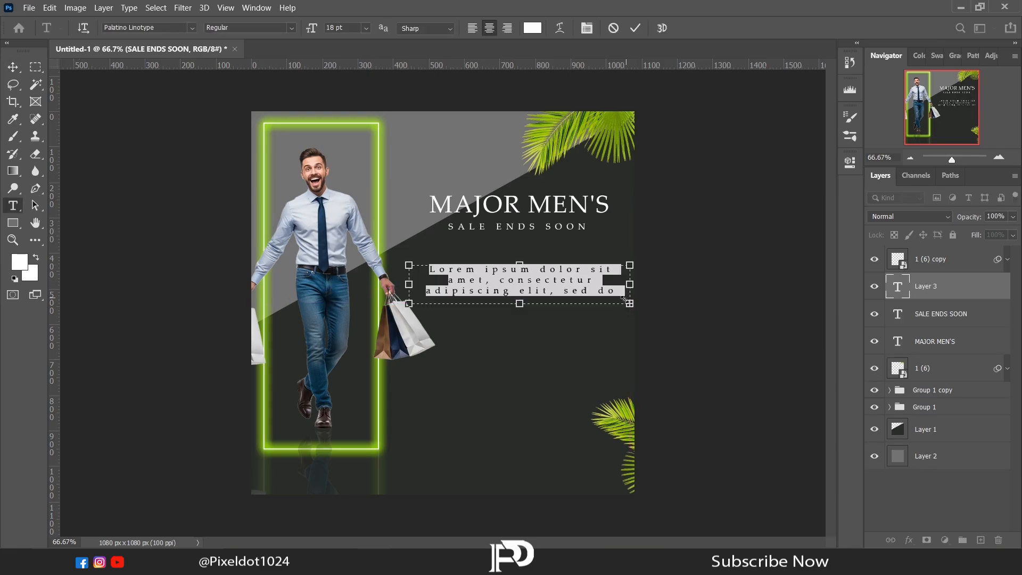
pyautogui.click(850, 162)
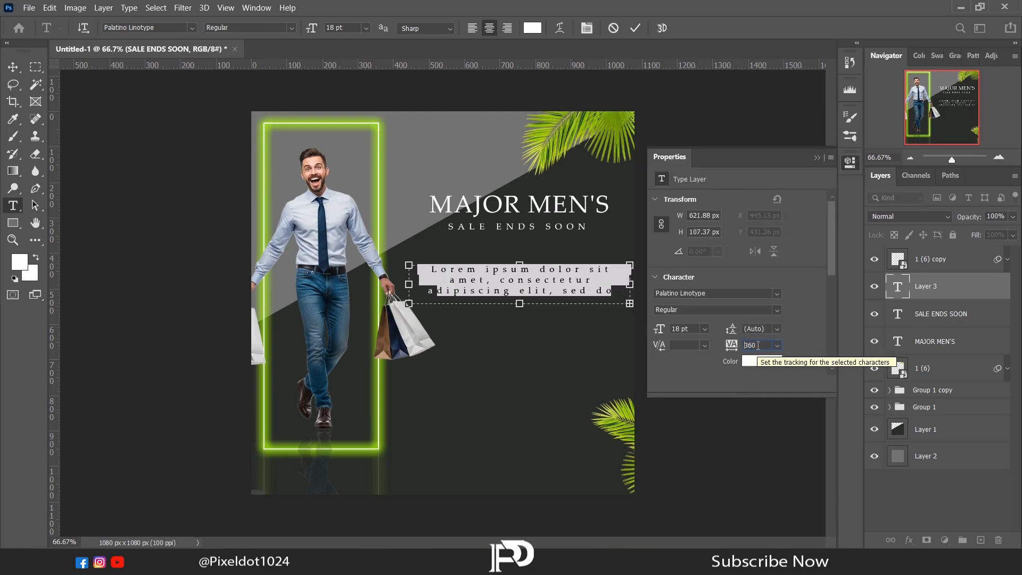
pyautogui.write('20')
pyautogui.press('Return')
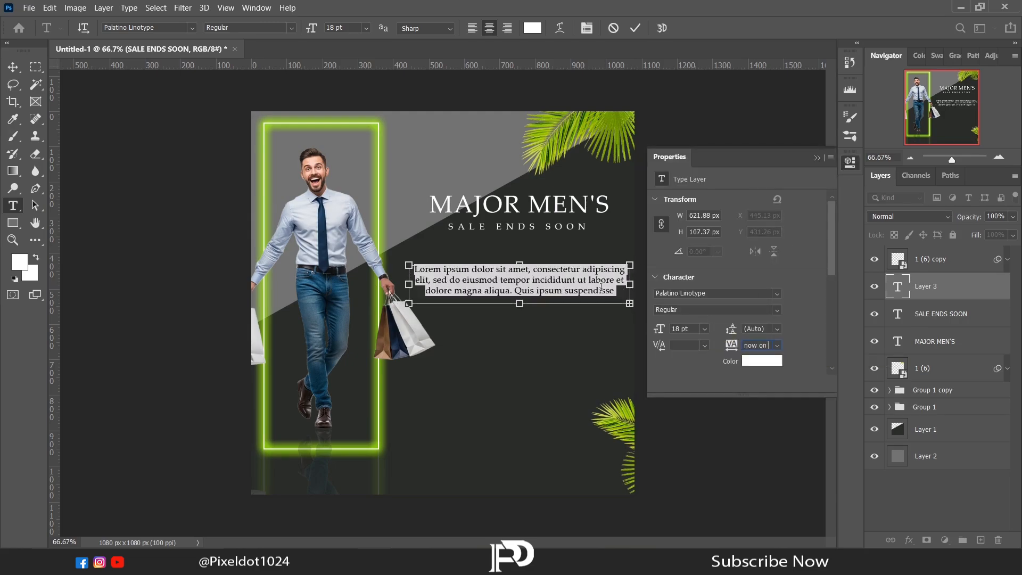
# Replace the placeholder with "No more guesswork. Get premium men's fashion for less. Curated shirts, polos, chinos & more, now on major sale.".
pyautogui.click(817, 158)
pyautogui.moveTo(622, 290); pyautogui.dragTo(395, 250)
pyautogui.write("No more guesswork. Get premium men's fashion for less. Curated shirts, polos, chinos & more, now on major sale.")
# Set the "No more guesswork" paragraph to 14 pt and move it slightly up and left under the heading.
pyautogui.moveTo(554, 295); pyautogui.dragTo(403, 248)
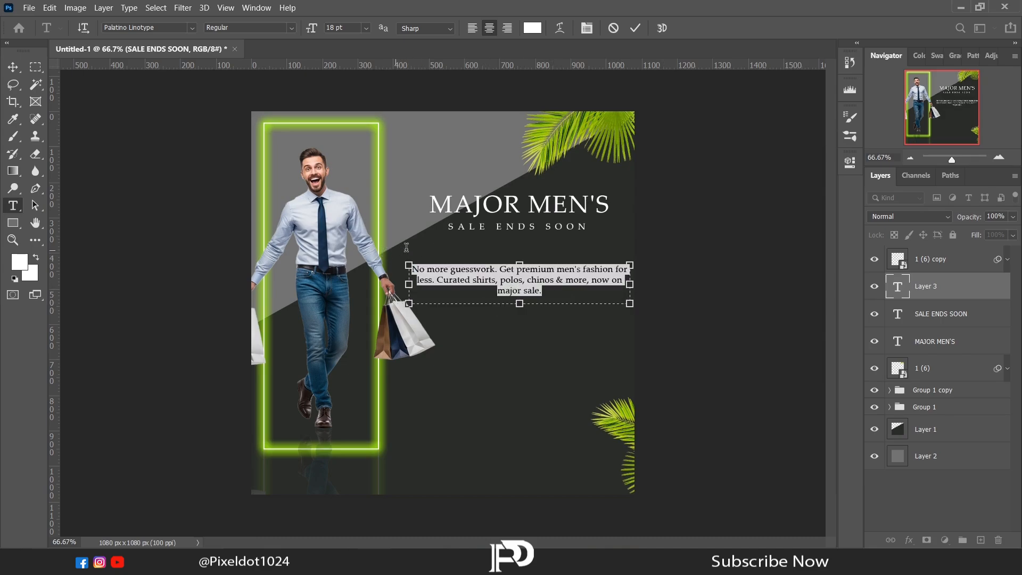
pyautogui.click(851, 162)
pyautogui.write('14')
pyautogui.press('Return')
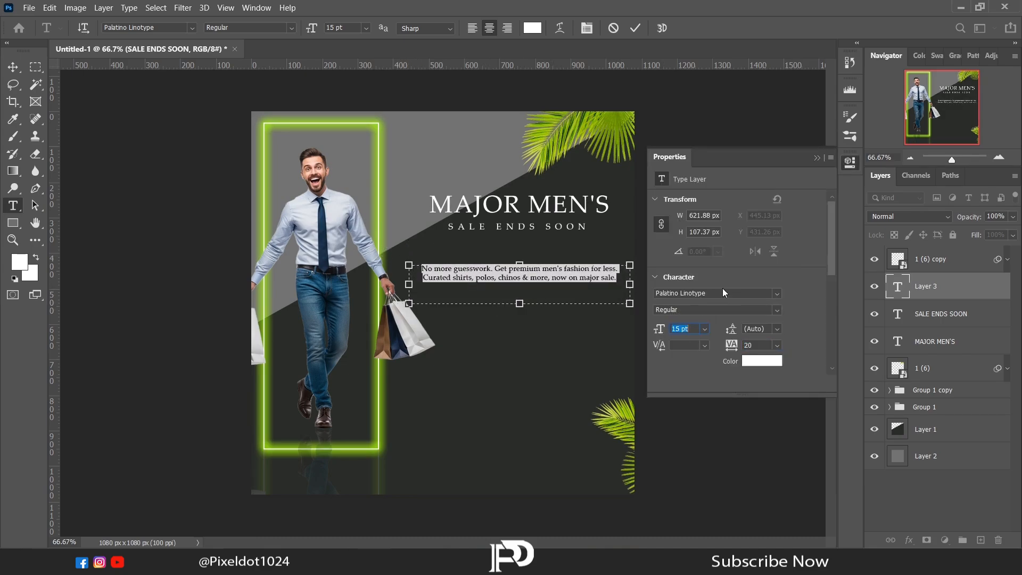
pyautogui.click(817, 158)
pyautogui.click(13, 67)
pyautogui.moveTo(519, 278); pyautogui.dragTo(513, 271)
# Add a left-aligned text box about 471 × 314 px reading "Up to 60% OFF", "Elevate your workwear wardrobe", "Limited stock. Limited time.".
pyautogui.press('t')
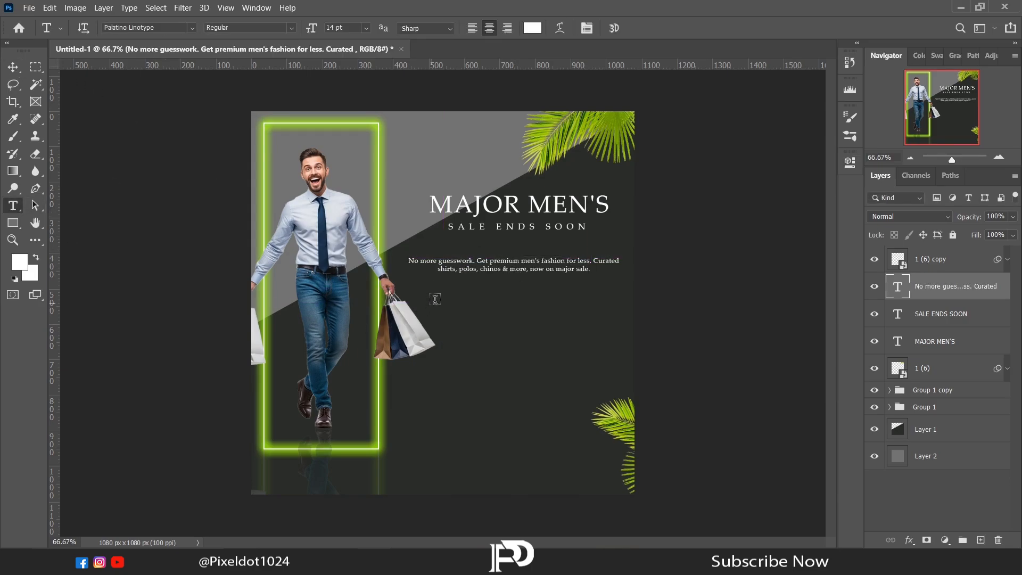
pyautogui.moveTo(435, 296); pyautogui.dragTo(603, 407)
pyautogui.write('Up to 60% OFF Elevate your workwear wardrobe Limited stock. Limited time.')
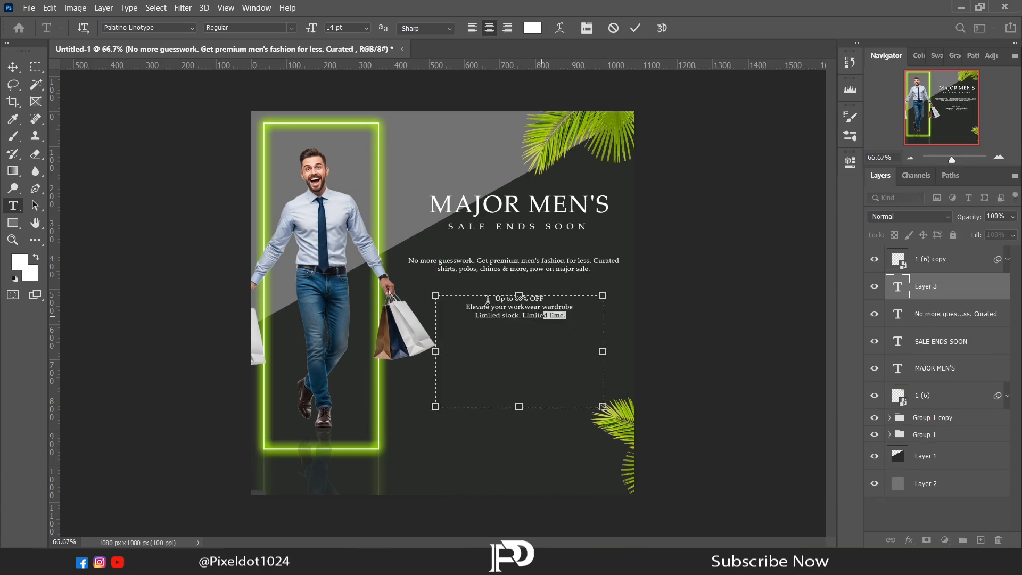
pyautogui.hotkey('ctrl', 'a')
pyautogui.hotkey('ctrl', 'shift', 'l')
# Set the three-line offer list to 21 pt, increase its line spacing slightly, and move it slightly down and right.
pyautogui.hotkey('ctrl', 't')
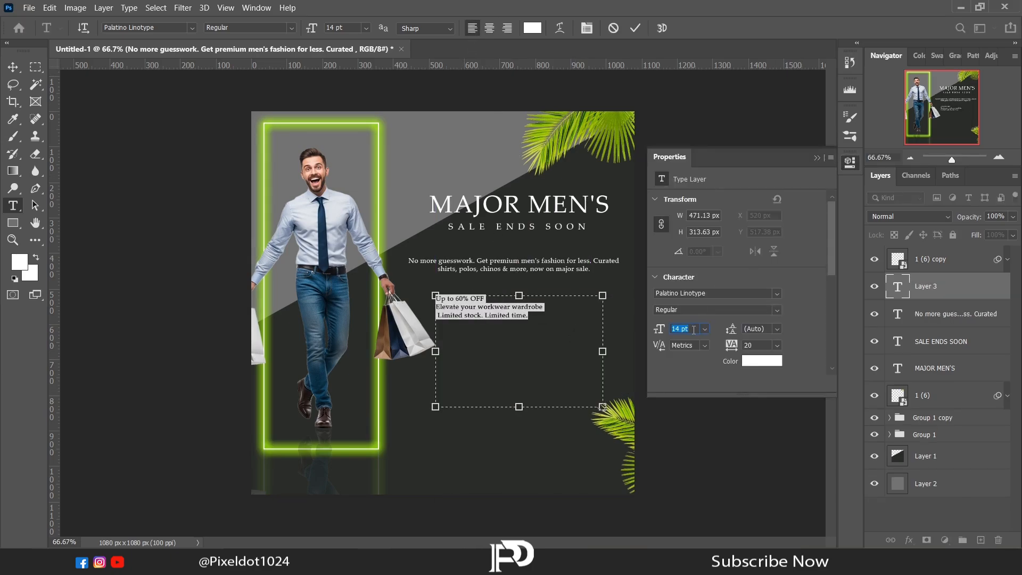
pyautogui.scroll(7, 694, 329)
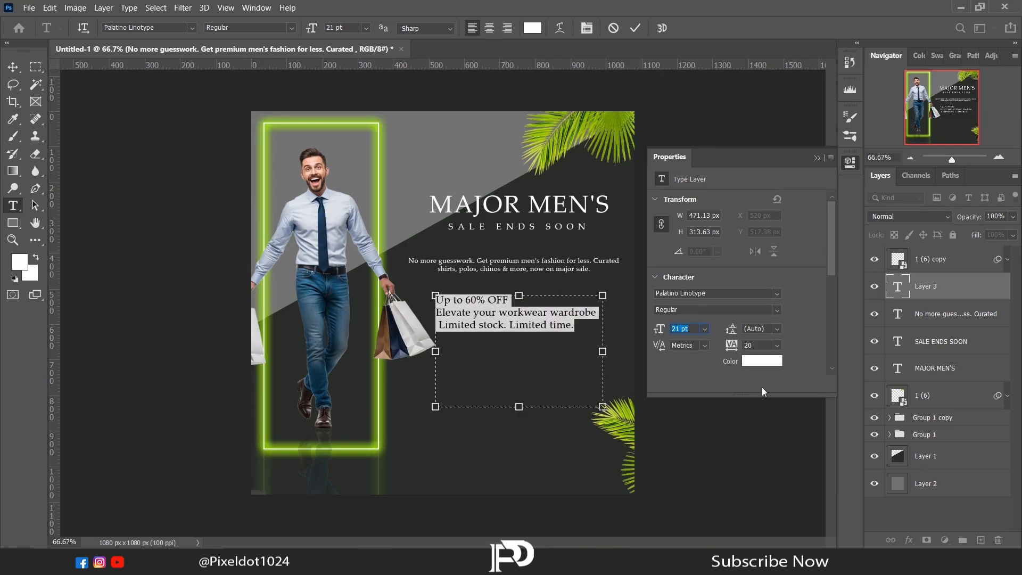
pyautogui.click(755, 329)
pyautogui.scroll(2, 752, 329)
pyautogui.click(817, 158)
pyautogui.click(13, 67)
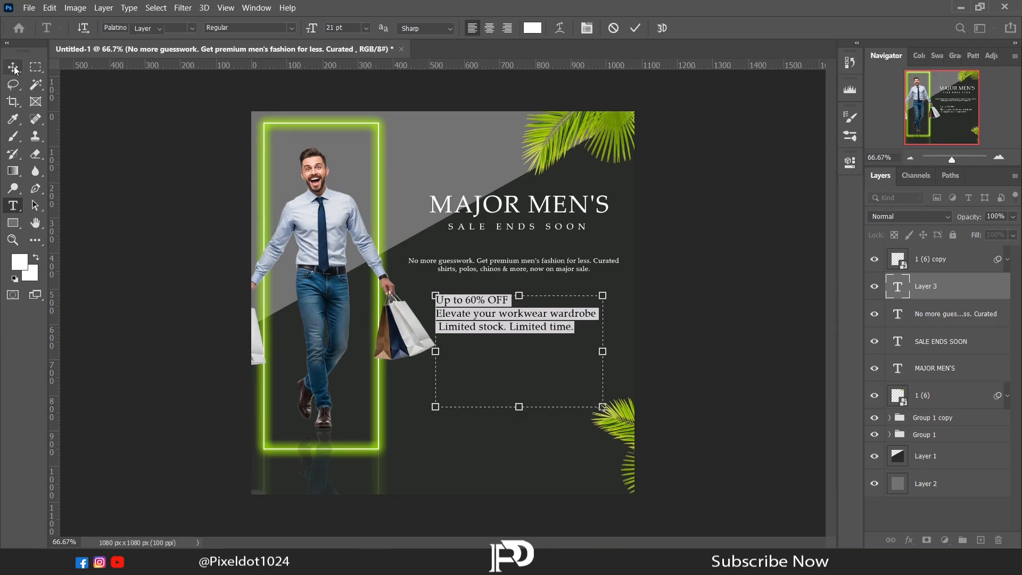
pyautogui.moveTo(474, 318); pyautogui.dragTo(485, 326)
pyautogui.press('Left')
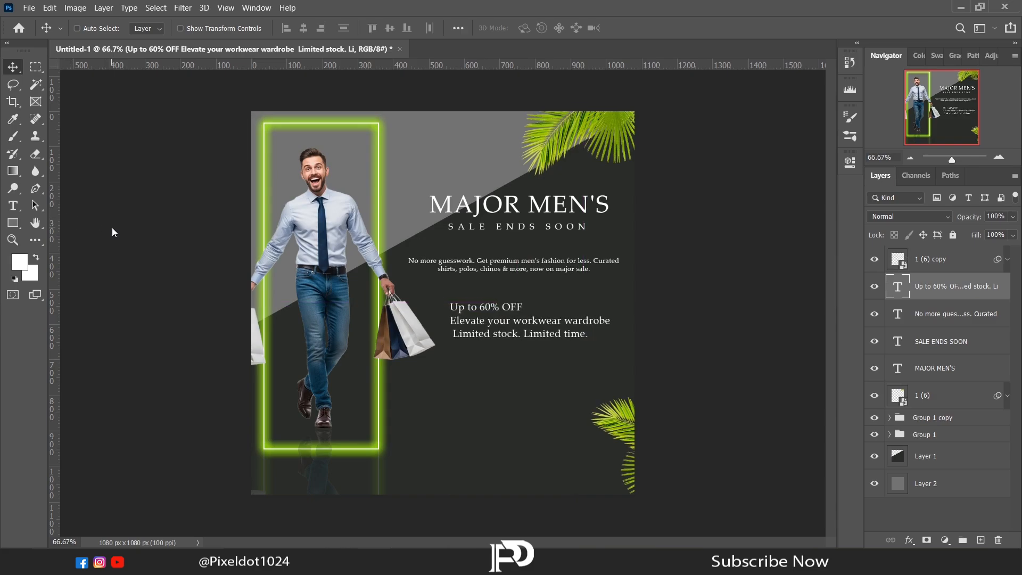
# Place the check mark image 111 (4) from the Post folder in File Explorer into the design, scaled to about 19%.
pyautogui.hotkey('alt', 'Tab')
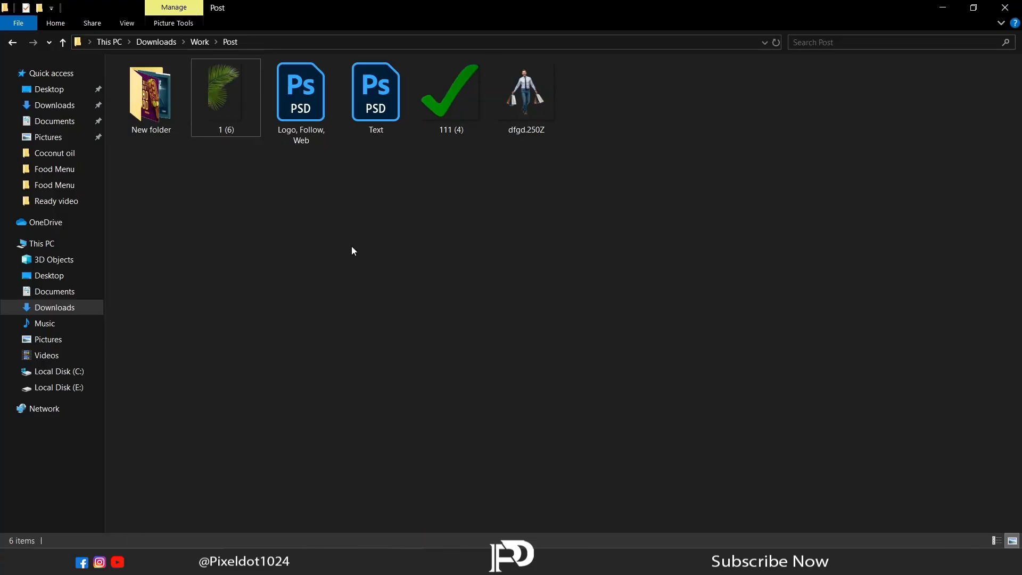
pyautogui.moveTo(450, 94); pyautogui.dragTo(439, 305)
pyautogui.moveTo(564, 426); pyautogui.dragTo(443, 324)
# Shrink the check mark to text height beside "Up to 60% OFF" and duplicate it beside the other two list lines.
pyautogui.click(999, 158)
pyautogui.click(1000, 159)
pyautogui.click(1000, 159)
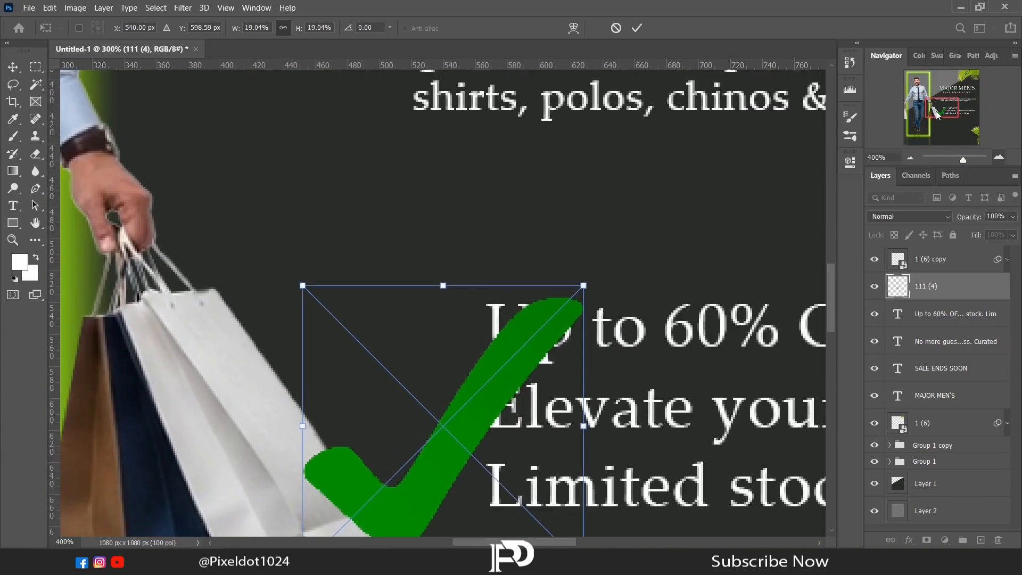
pyautogui.scroll(-4, 650, 323)
pyautogui.scroll(1, 650, 322)
pyautogui.moveTo(585, 420); pyautogui.dragTo(442, 354)
pyautogui.press('Return')
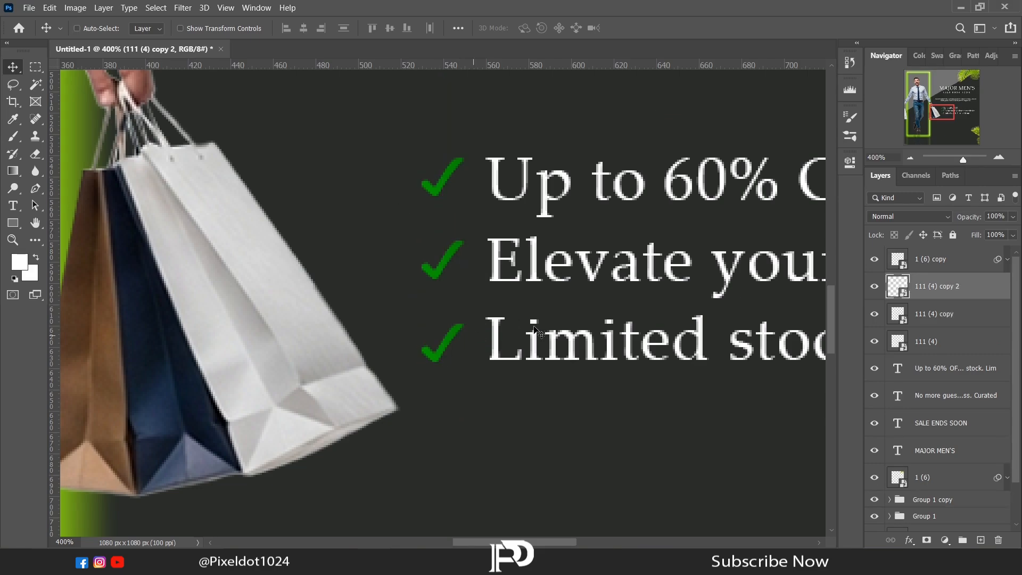
# Toggle the third check mark's visibility, and move the 1 (6) copy layer beneath the text layers, directly above 1 (6).
pyautogui.click(874, 287)
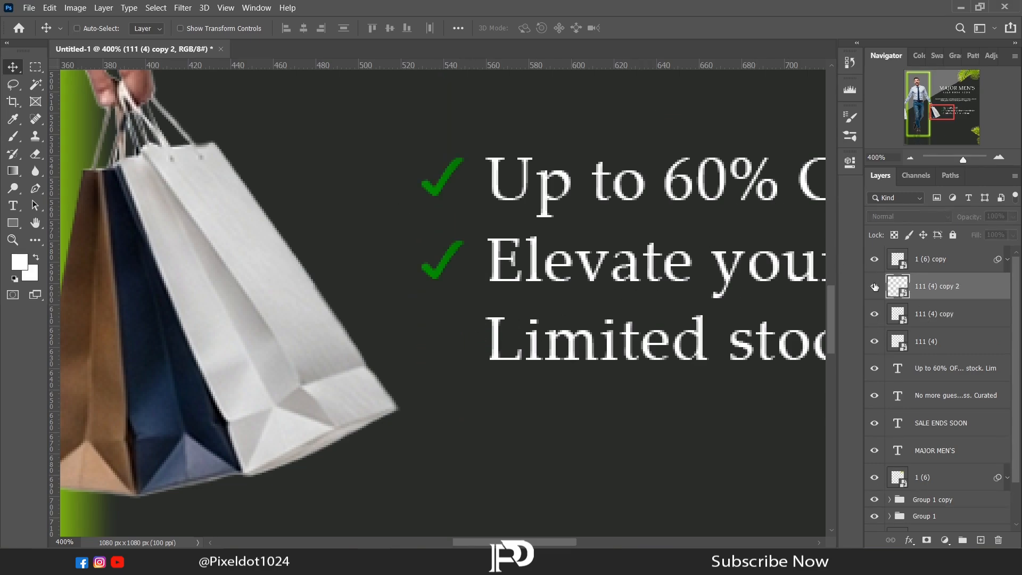
pyautogui.click(874, 287)
pyautogui.moveTo(932, 261); pyautogui.dragTo(932, 464)
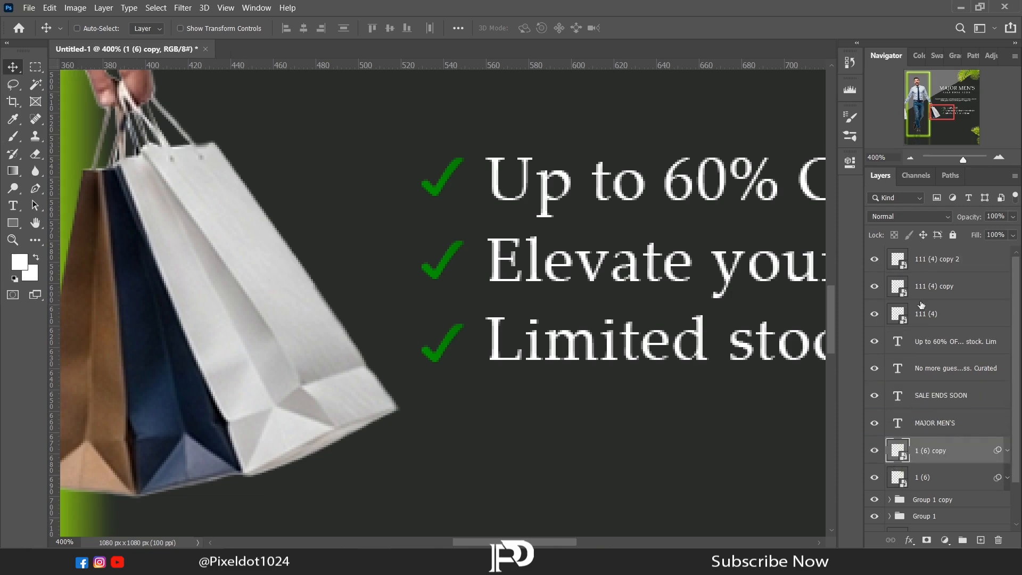
# Apply a Normal, 100% Color Overlay to the first check mark using the green sampled from the neon frame's glow.
pyautogui.click(937, 313)
pyautogui.click(909, 540)
pyautogui.click(939, 493)
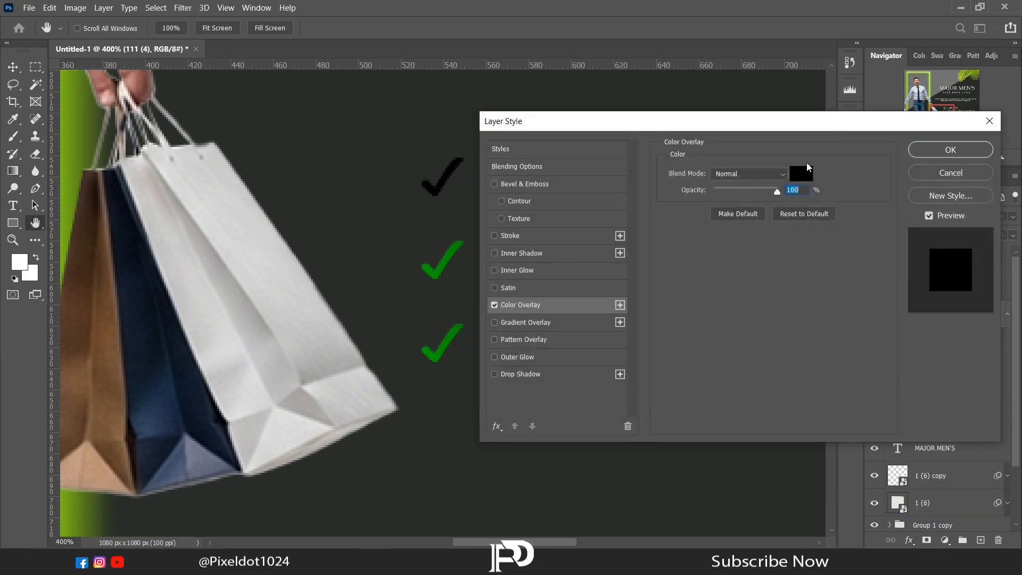
pyautogui.click(803, 171)
pyautogui.click(68, 151)
pyautogui.click(945, 65)
pyautogui.click(951, 150)
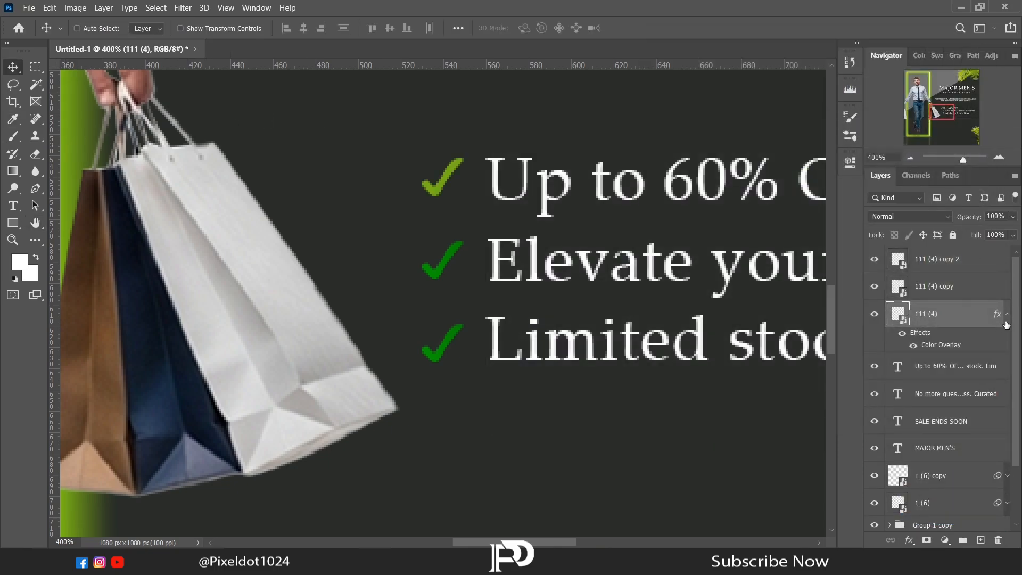
# Copy the first check mark's layer style to the other two check marks and collapse their effects lists.
pyautogui.click(1007, 314)
pyautogui.rightClick(997, 314)
pyautogui.click(958, 232)
pyautogui.click(953, 288)
pyautogui.rightClick(953, 288)
pyautogui.click(869, 346)
pyautogui.rightClick(950, 261)
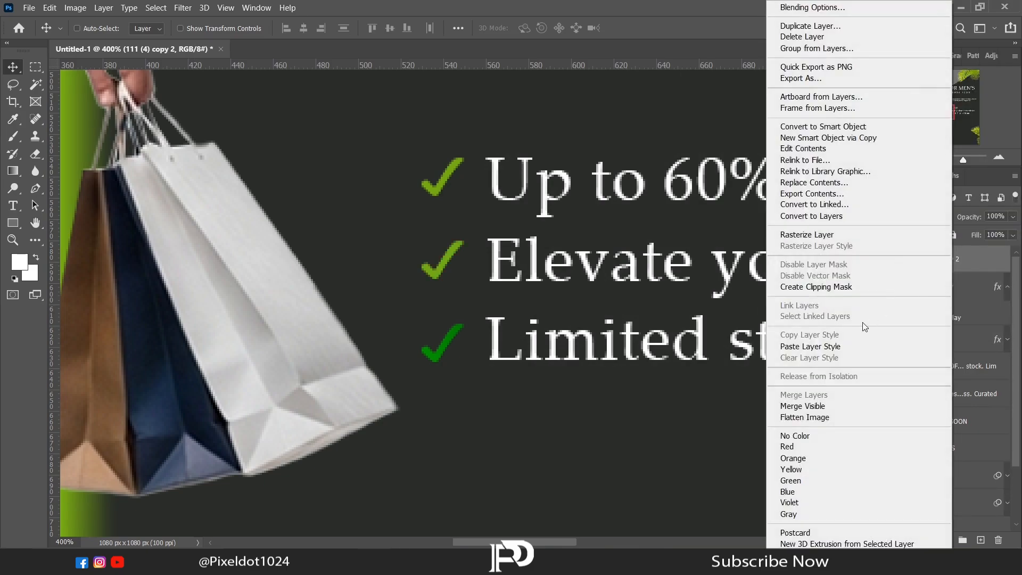
pyautogui.click(866, 347)
pyautogui.click(1007, 313)
pyautogui.click(1007, 259)
# Draw a rounded rectangle about 227 × 73 px below the offer list and fully round its corners with a 40 px radius.
pyautogui.click(910, 158)
pyautogui.click(911, 157)
pyautogui.click(910, 158)
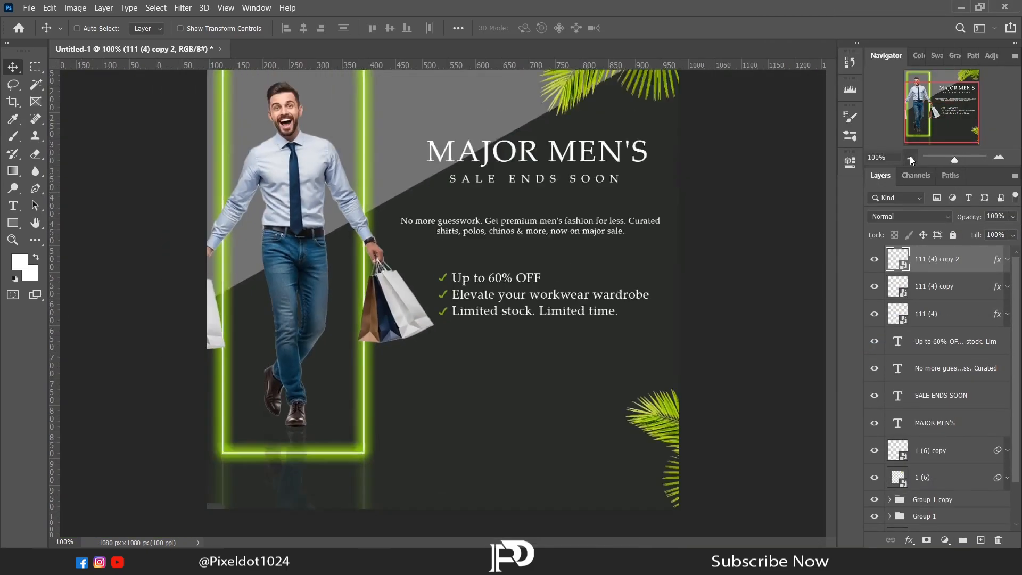
pyautogui.click(911, 157)
pyautogui.click(999, 157)
pyautogui.moveTo(935, 113); pyautogui.dragTo(932, 119)
pyautogui.moveTo(833, 281); pyautogui.dragTo(832, 290)
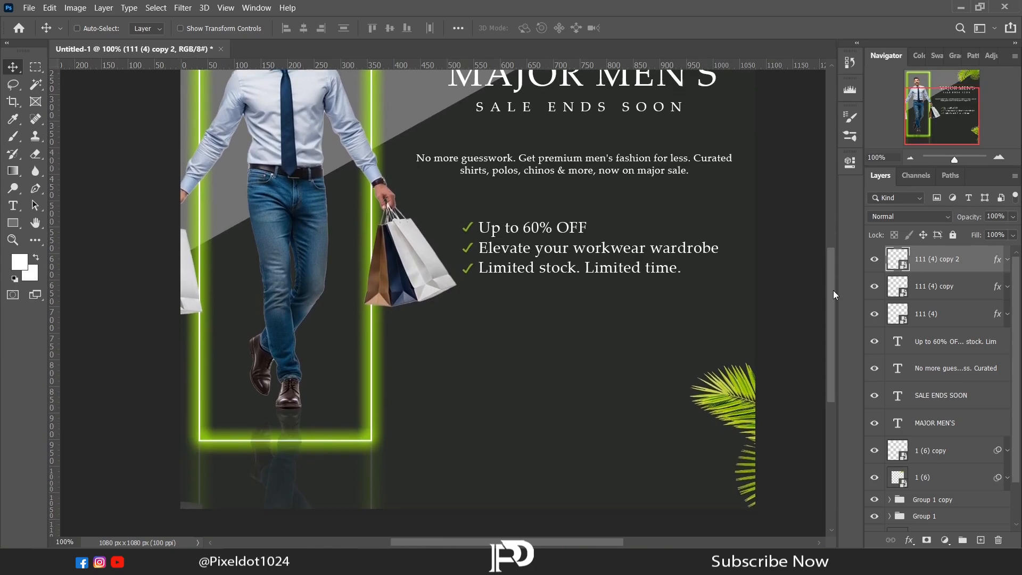
pyautogui.rightClick(18, 229)
pyautogui.click(88, 235)
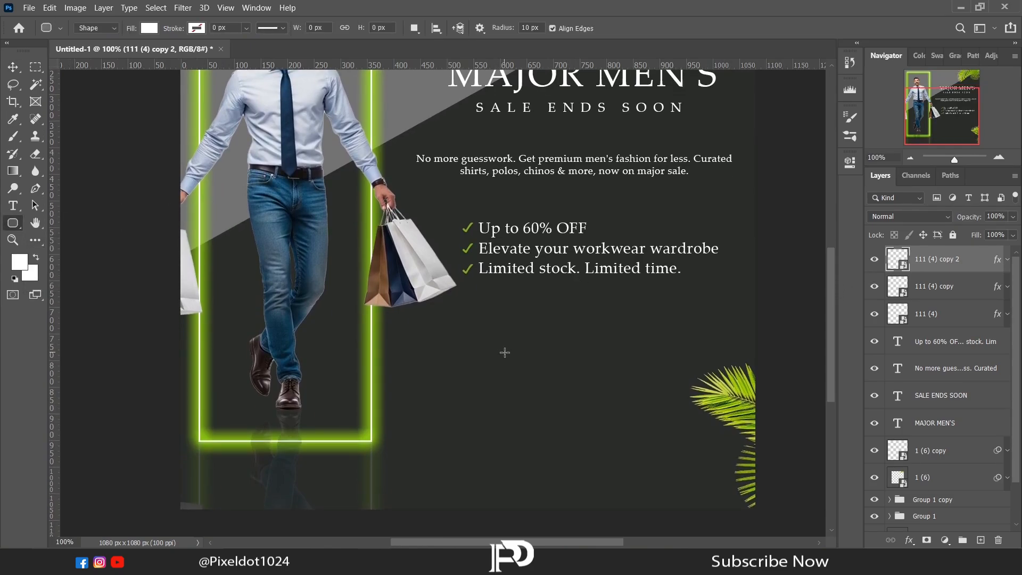
pyautogui.moveTo(504, 359); pyautogui.dragTo(625, 397)
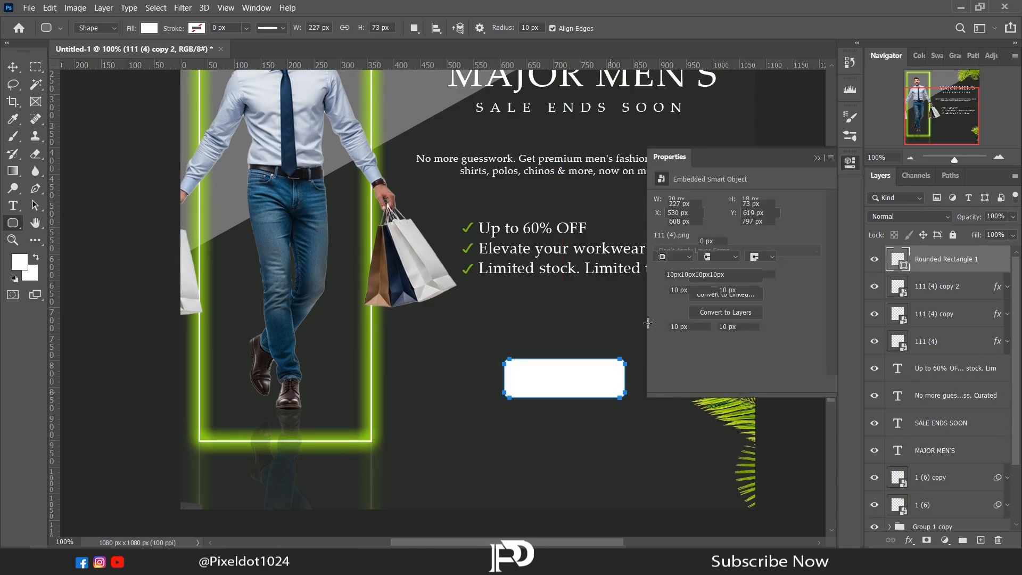
pyautogui.write('40')
pyautogui.press('Return')
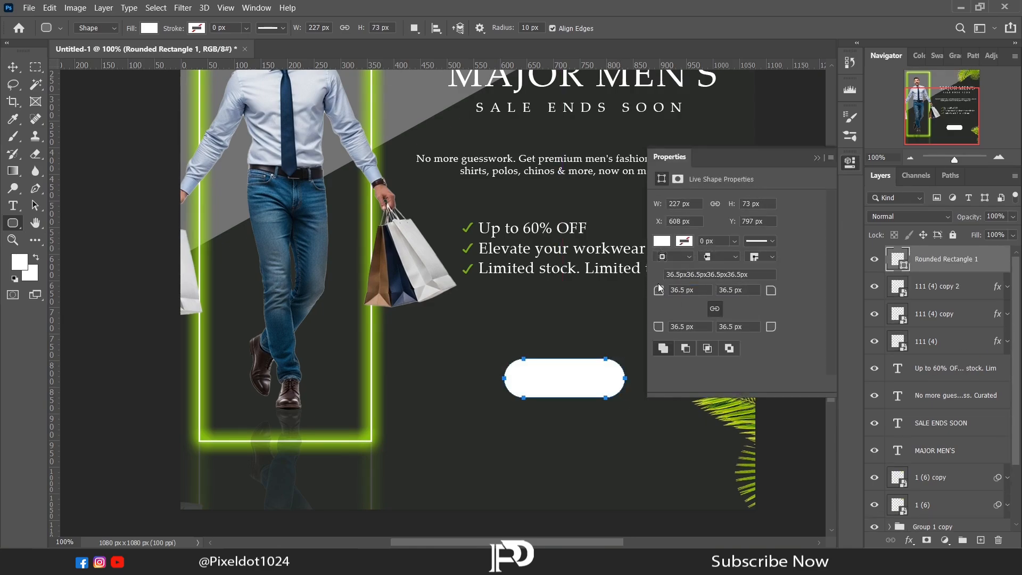
# Give the rounded rectangle a linear 90° gradient fill and set its black color stop to dark green (5c8800).
pyautogui.click(669, 244)
pyautogui.click(716, 267)
pyautogui.doubleClick(662, 418)
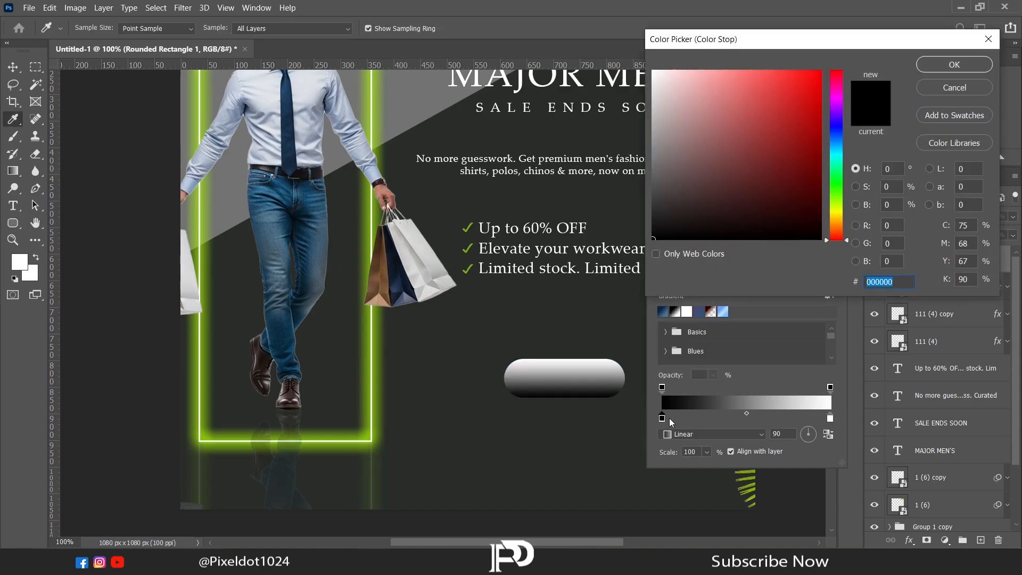
pyautogui.click(837, 186)
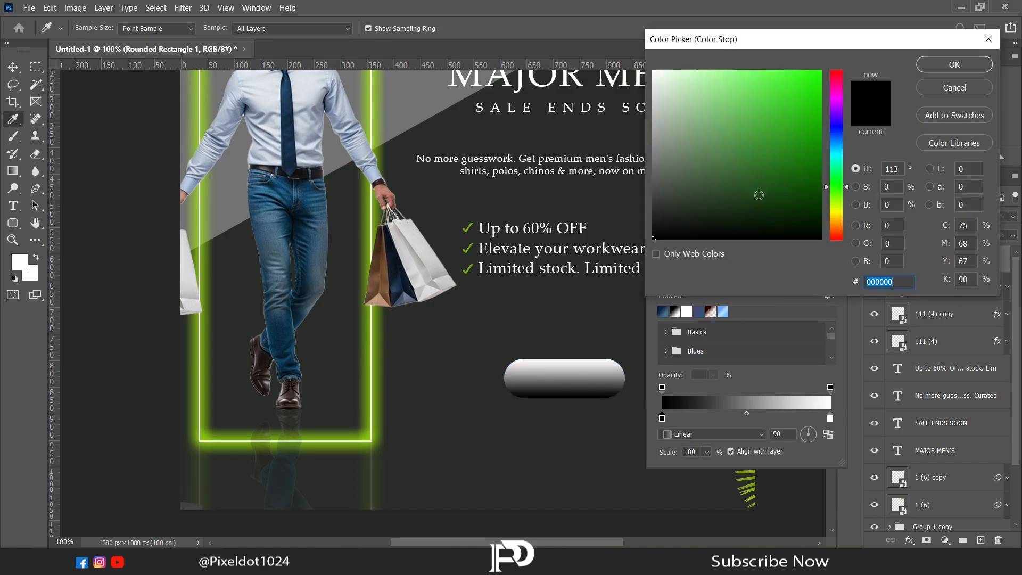
pyautogui.click(471, 245)
pyautogui.moveTo(805, 130); pyautogui.dragTo(825, 150)
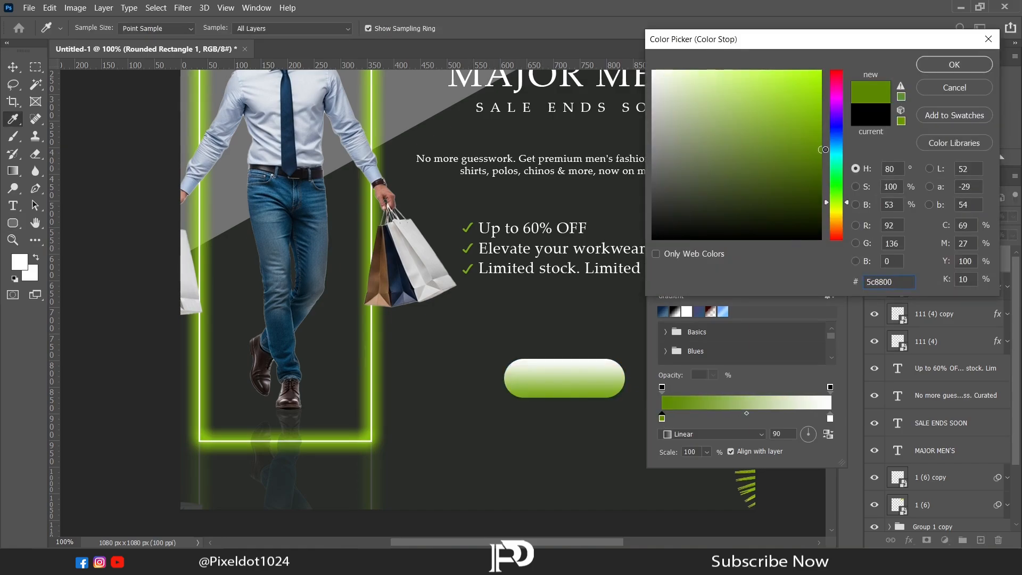
pyautogui.press('Return')
# Set the white color stop of the rounded rectangle's gradient to bright lime green (badc00).
pyautogui.doubleClick(830, 418)
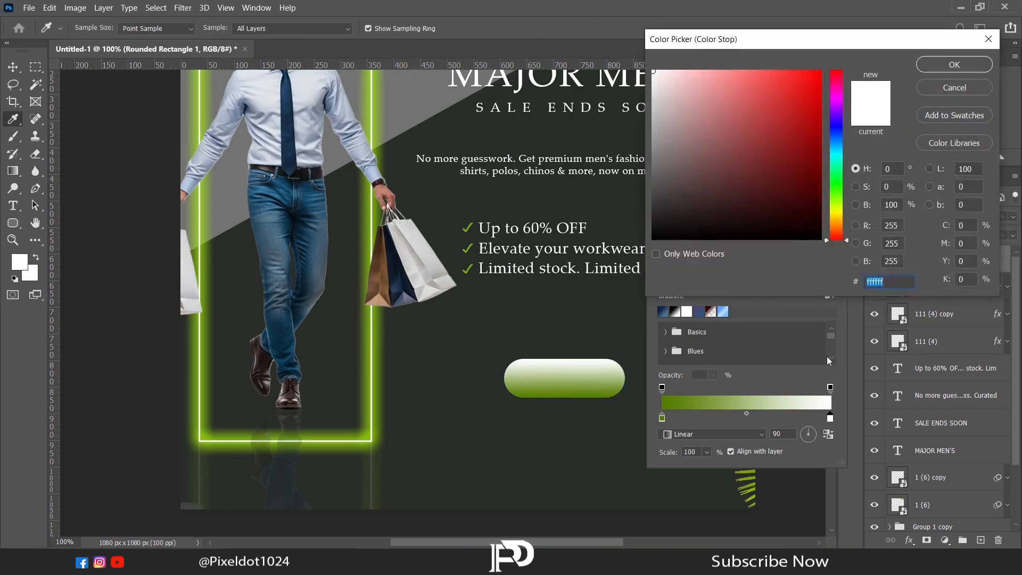
pyautogui.click(579, 383)
pyautogui.click(820, 94)
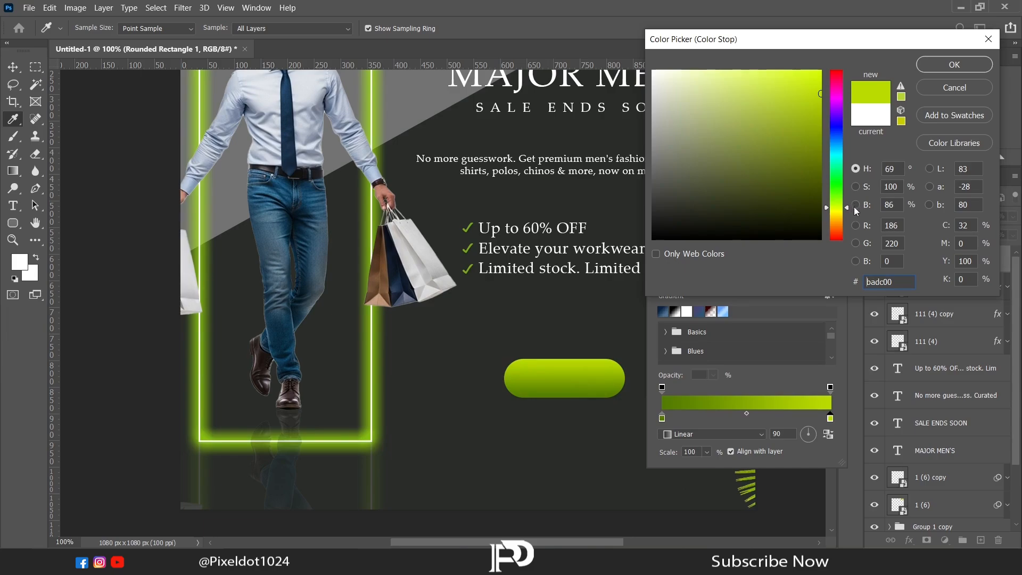
pyautogui.click(938, 66)
pyautogui.click(829, 158)
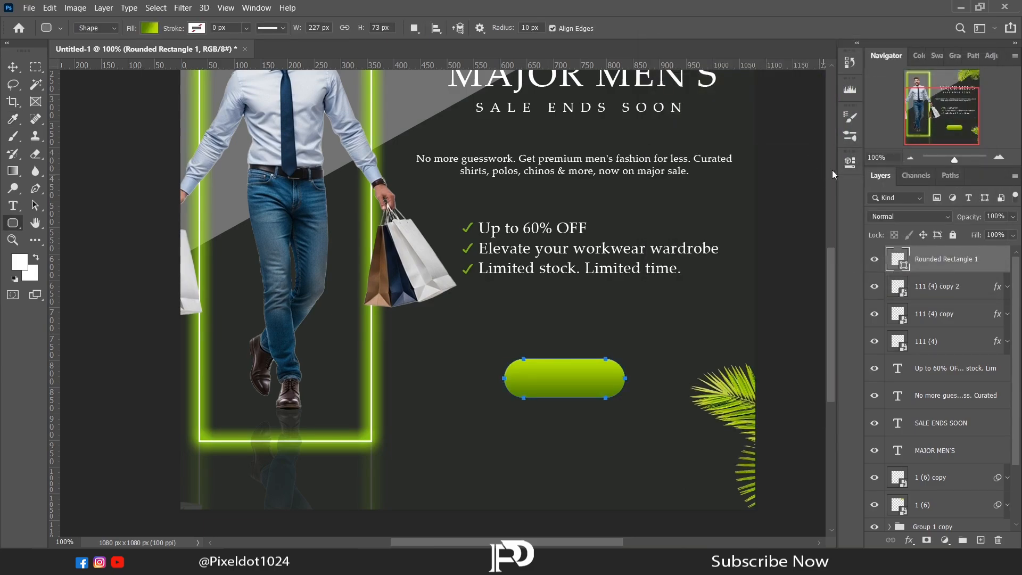
pyautogui.click(999, 157)
pyautogui.moveTo(928, 123); pyautogui.dragTo(943, 135)
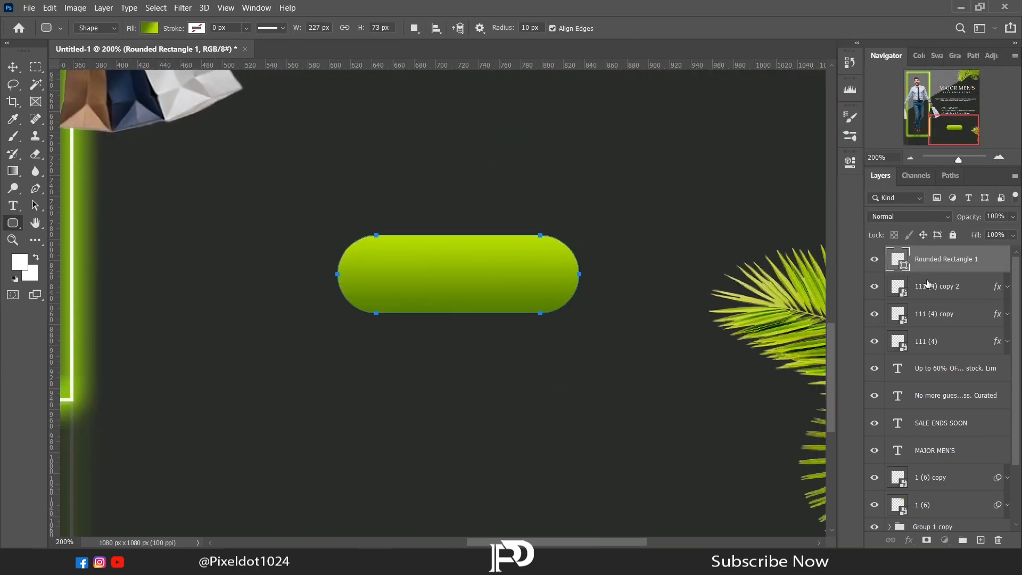
# Add a new empty layer above the rounded rectangle and clip it to the rectangle.
pyautogui.click(928, 283)
pyautogui.click(932, 260)
pyautogui.click(980, 540)
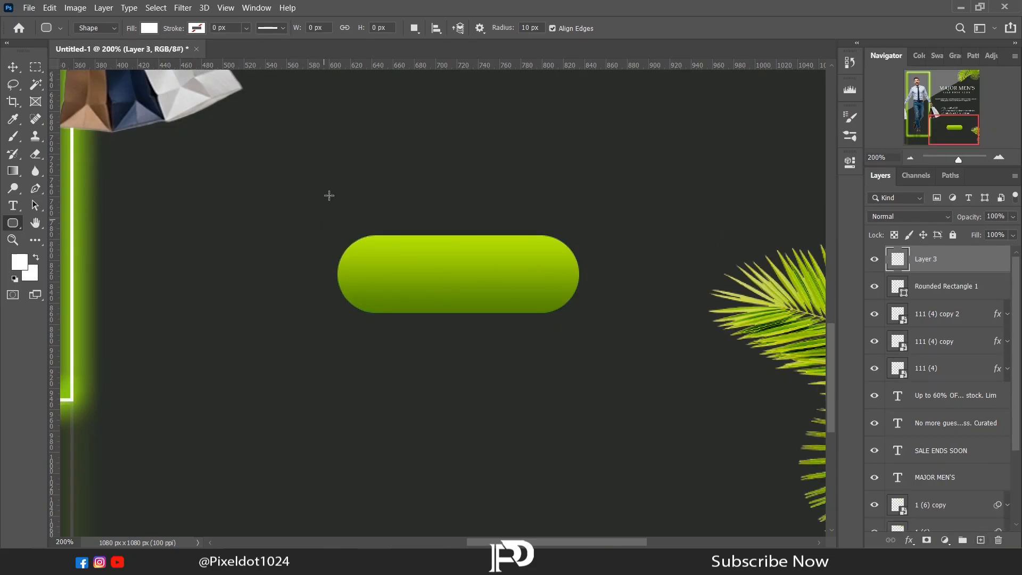
pyautogui.keyDown('alt'); pyautogui.click(935, 269); pyautogui.keyUp('alt')
# Paint a soft white highlight along the button's lower edge on the clipped layer and set the layer's opacity to 79%.
pyautogui.press('b')
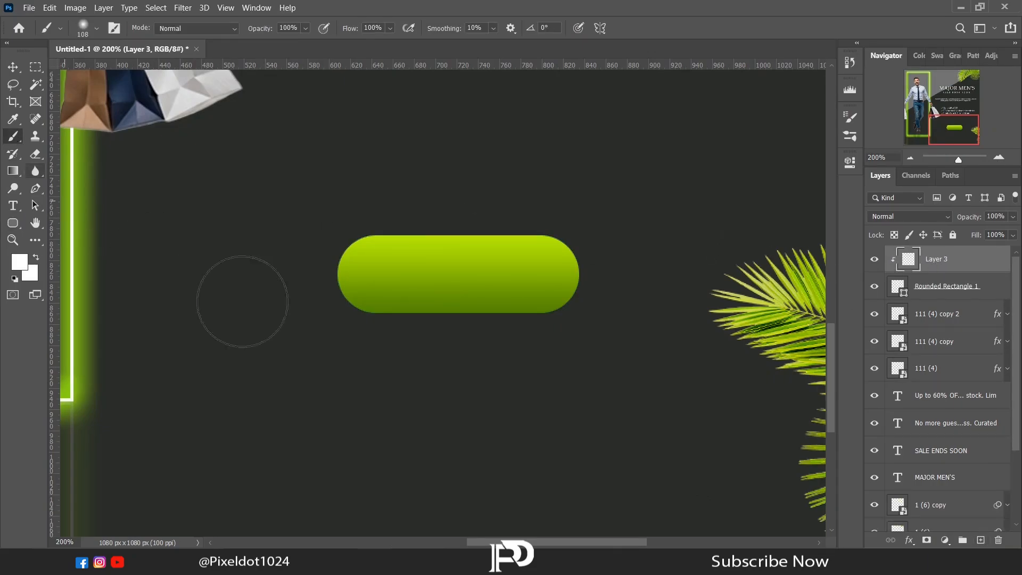
pyautogui.rightClick(375, 331)
pyautogui.click(303, 401)
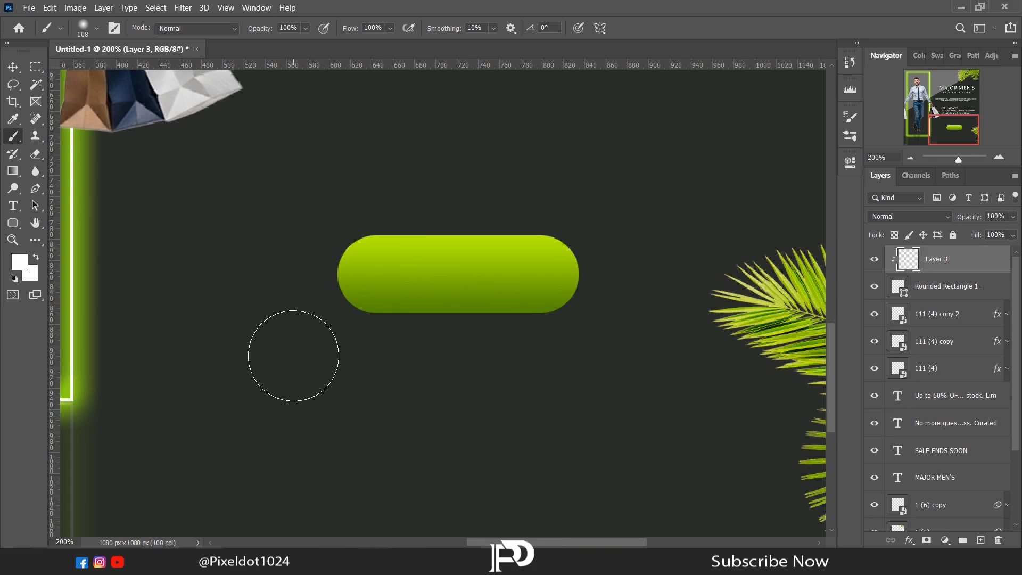
pyautogui.moveTo(365, 368)
pyautogui.mouseDown()
pyautogui.moveTo(425, 385)
pyautogui.moveTo(326, 379)
pyautogui.moveTo(336, 378)
pyautogui.moveTo(306, 356)
pyautogui.moveTo(307, 346)
pyautogui.moveTo(333, 359)
pyautogui.moveTo(297, 327)
pyautogui.mouseUp()
pyautogui.moveTo(568, 364); pyautogui.dragTo(642, 317)
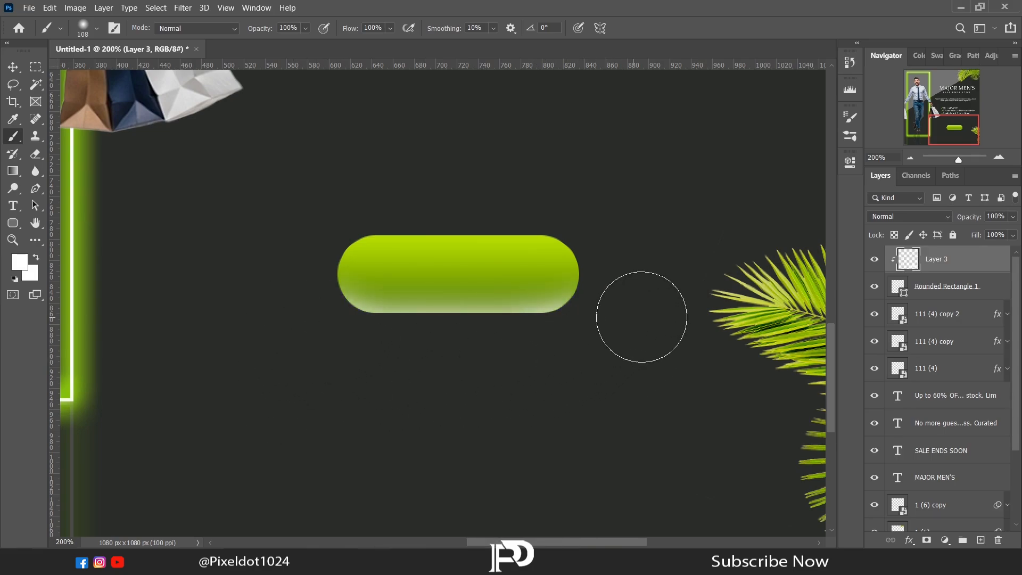
pyautogui.moveTo(438, 380); pyautogui.dragTo(570, 378)
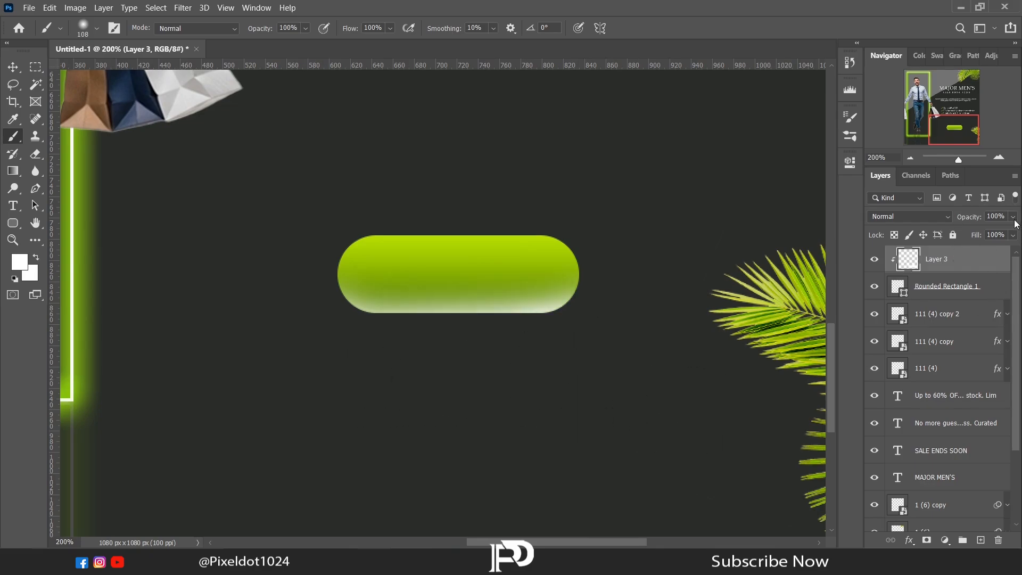
pyautogui.moveTo(1014, 220); pyautogui.dragTo(999, 232)
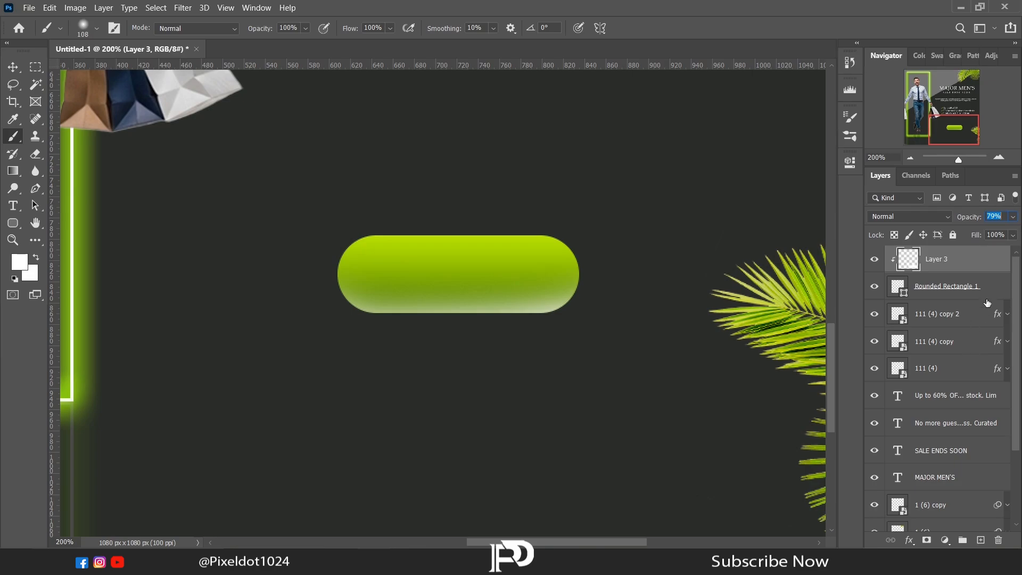
# Set the foreground color to dark green (3f5500) and brush soft shading along the button's upper edge.
pyautogui.click(19, 261)
pyautogui.click(837, 205)
pyautogui.click(823, 183)
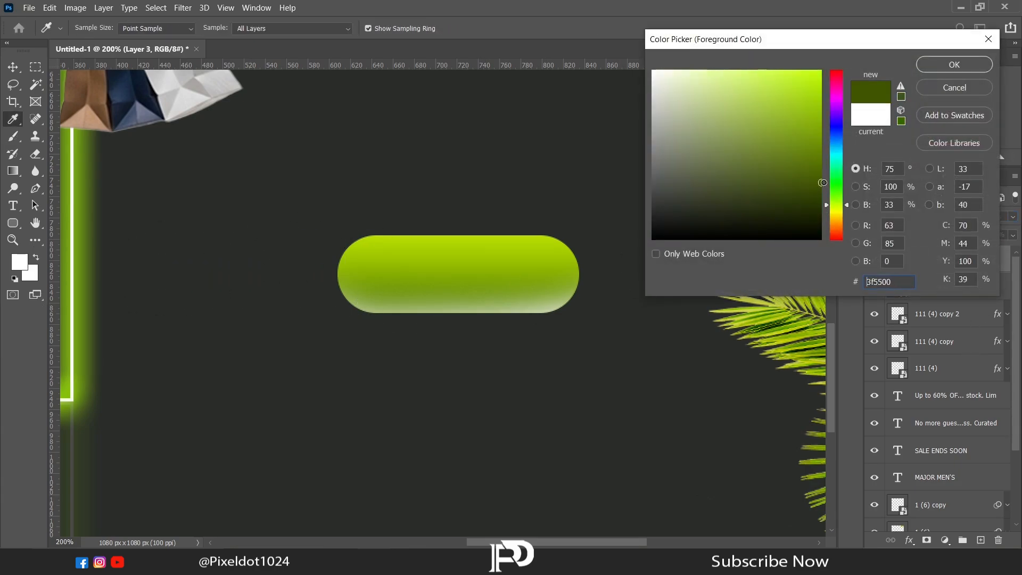
pyautogui.click(954, 64)
pyautogui.press('b')
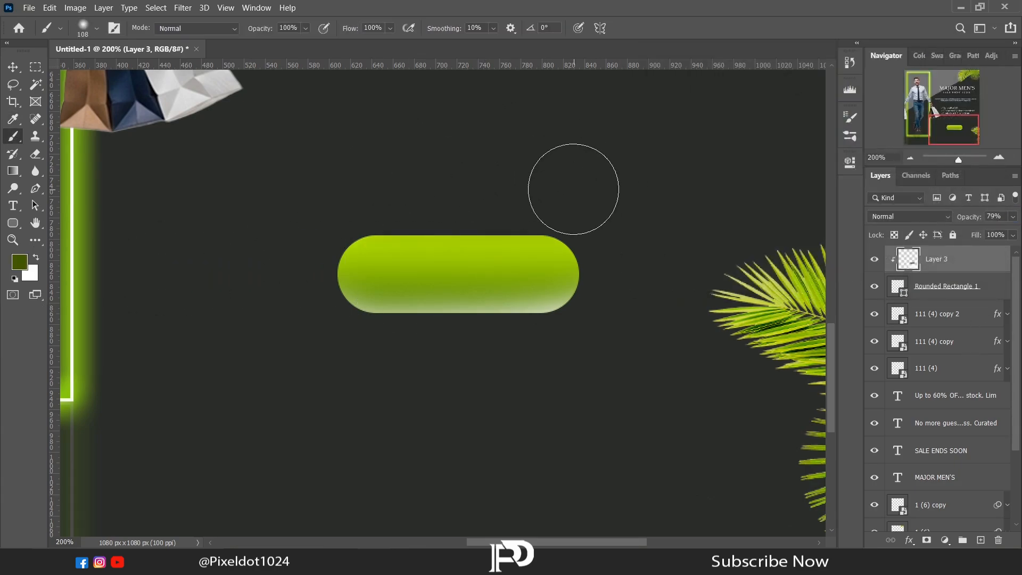
pyautogui.moveTo(532, 187)
pyautogui.mouseDown()
pyautogui.moveTo(340, 197)
pyautogui.moveTo(651, 192)
pyautogui.moveTo(595, 205)
pyautogui.moveTo(263, 178)
pyautogui.mouseUp()
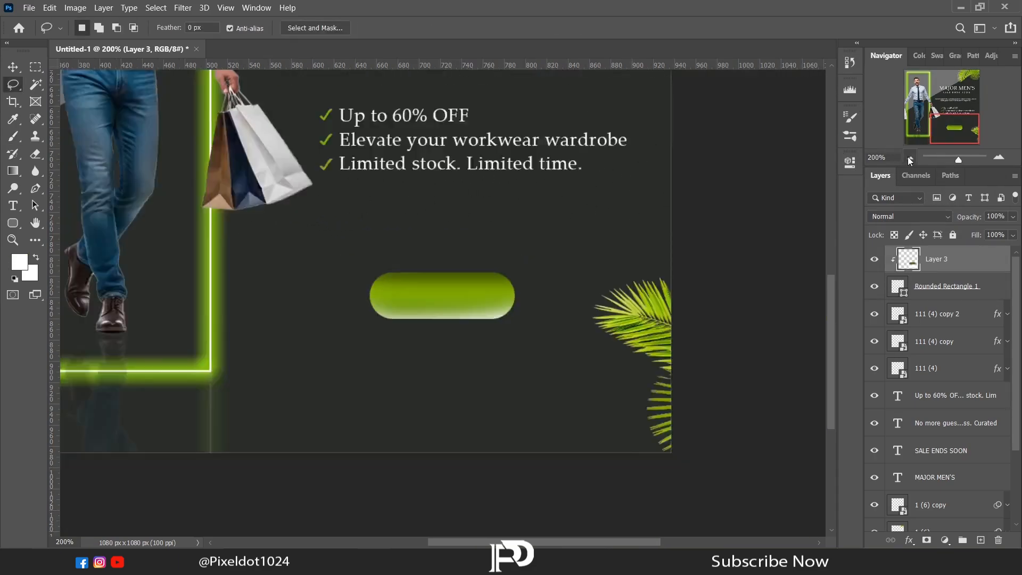
# Add a text box reading "SHOP NOW" just above the green button.
pyautogui.click(909, 157)
pyautogui.click(910, 157)
pyautogui.press('t')
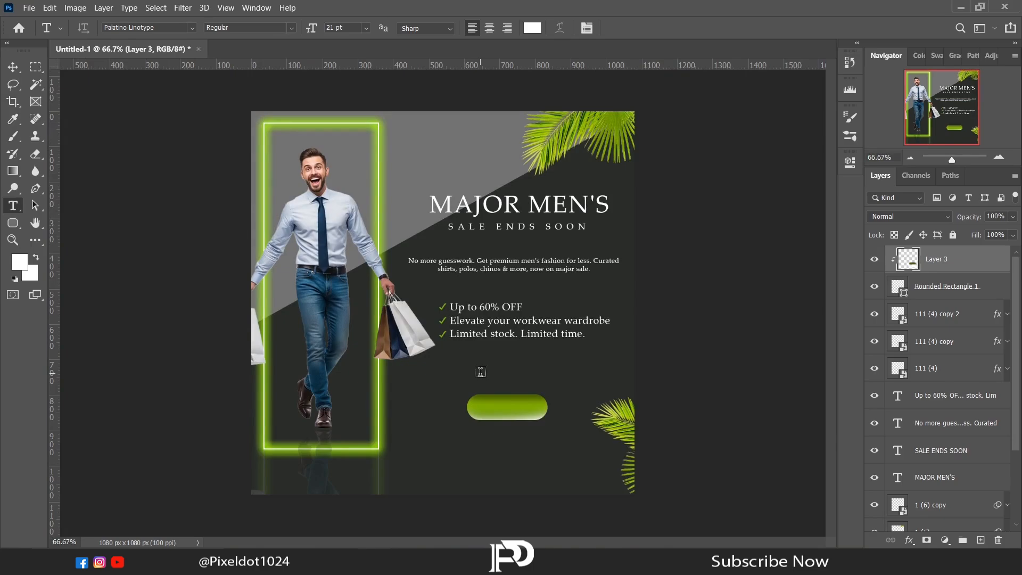
pyautogui.moveTo(480, 371); pyautogui.dragTo(561, 394)
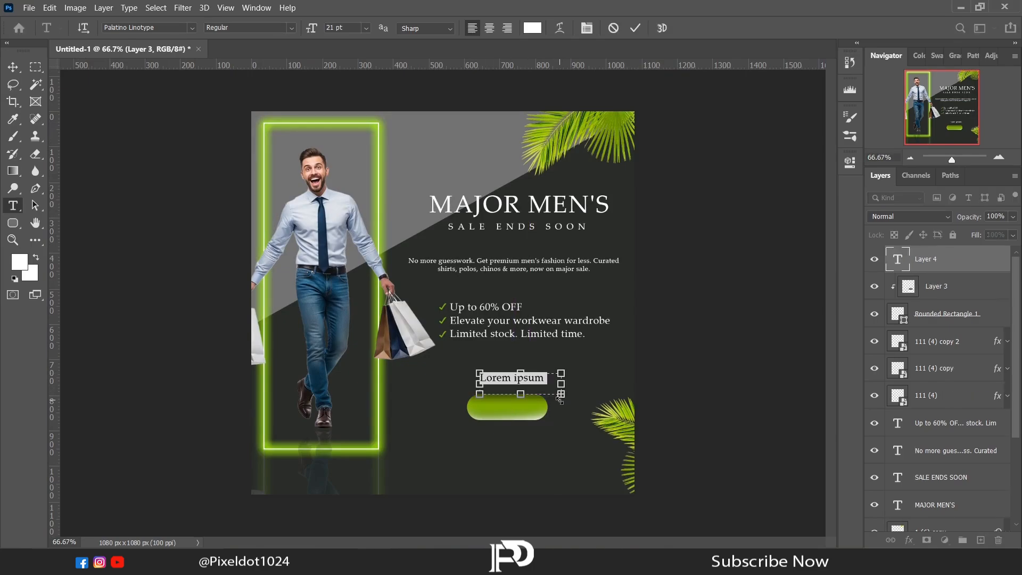
pyautogui.write('SHOP NOW')
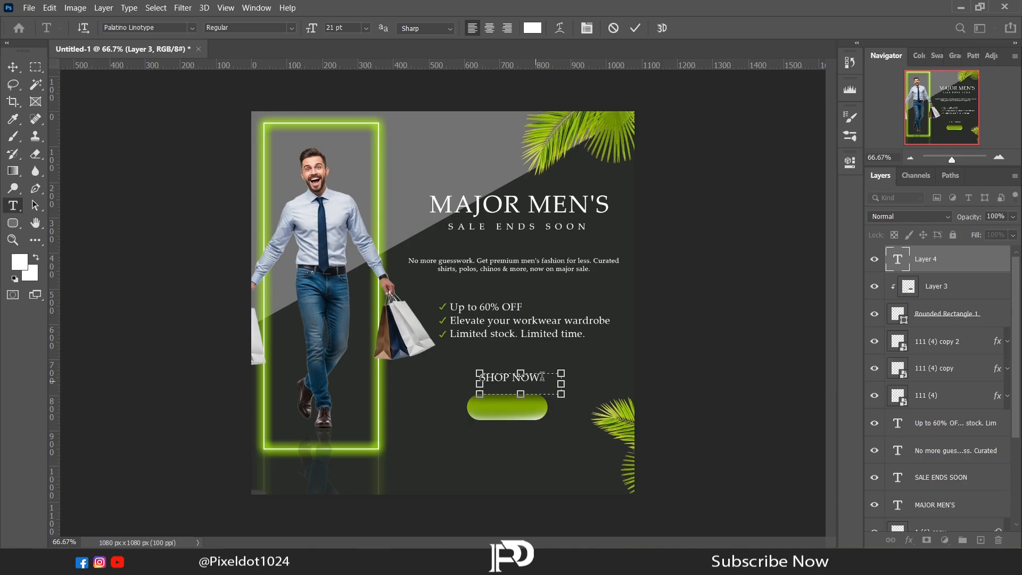
# Color the SHOP NOW text dark gray (292c29) sampled from the background and move it onto the green button.
pyautogui.moveTo(542, 376); pyautogui.dragTo(446, 372)
pyautogui.click(21, 259)
pyautogui.click(432, 382)
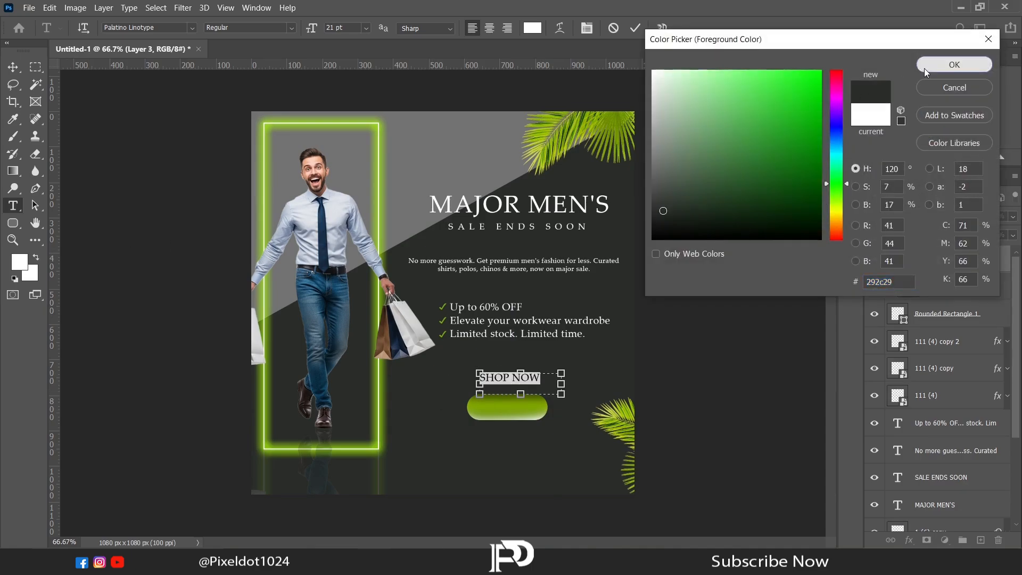
pyautogui.click(952, 65)
pyautogui.click(12, 67)
pyautogui.moveTo(510, 381); pyautogui.dragTo(509, 411)
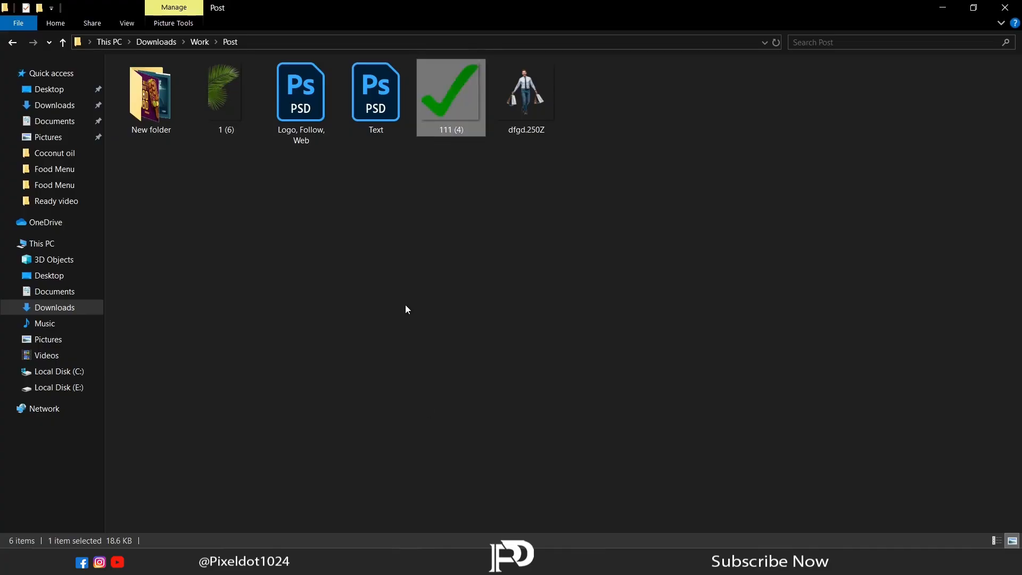
pyautogui.moveTo(299, 103); pyautogui.dragTo(332, 47)
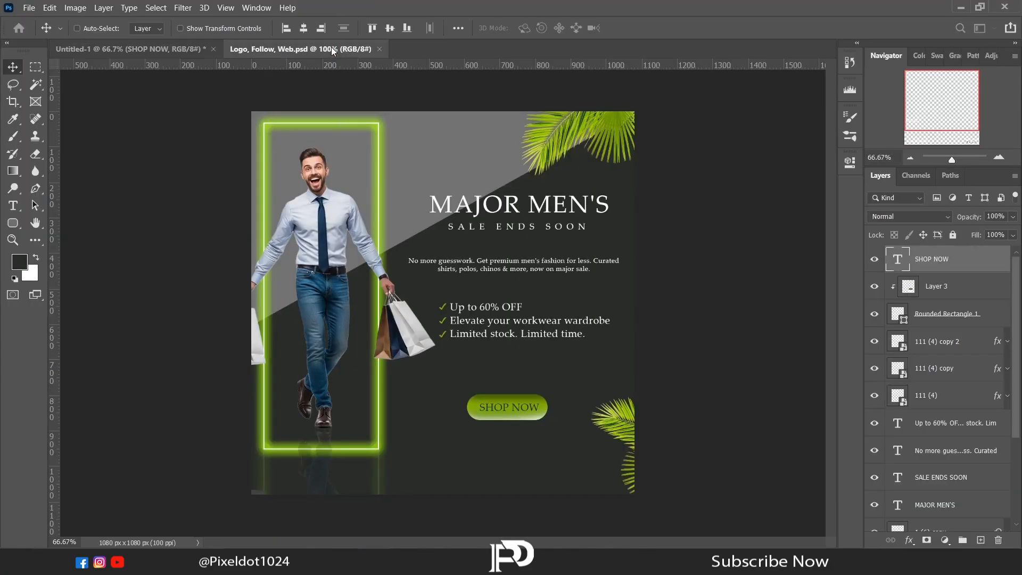
pyautogui.click(940, 359)
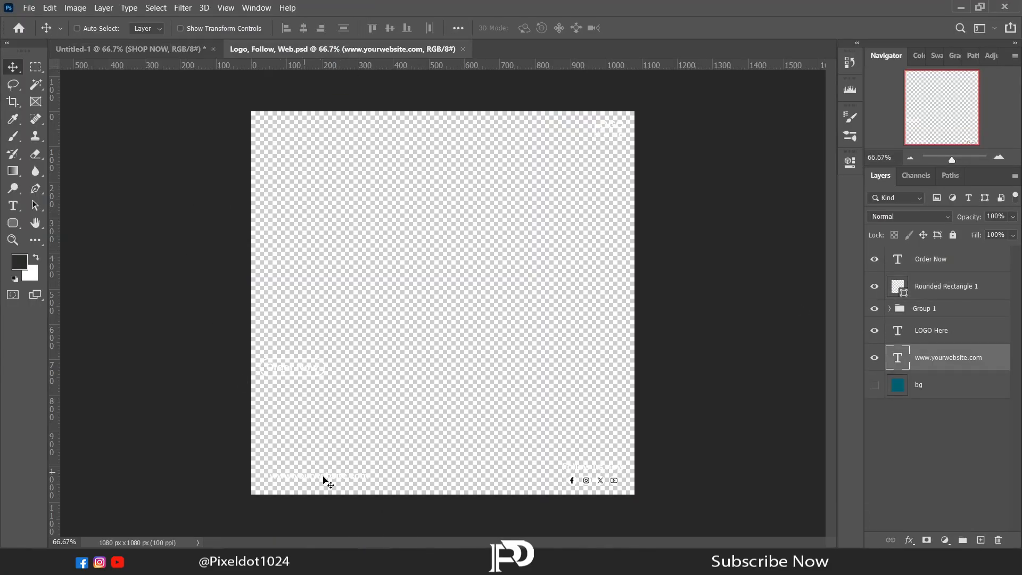
pyautogui.moveTo(326, 479); pyautogui.dragTo(577, 457)
# Try to group the SHOP NOW text with the two button layers and nudge the group down.
pyautogui.click(948, 342)
pyautogui.keyDown('shift'); pyautogui.click(933, 320); pyautogui.keyUp('shift')
pyautogui.rightClick(933, 323)
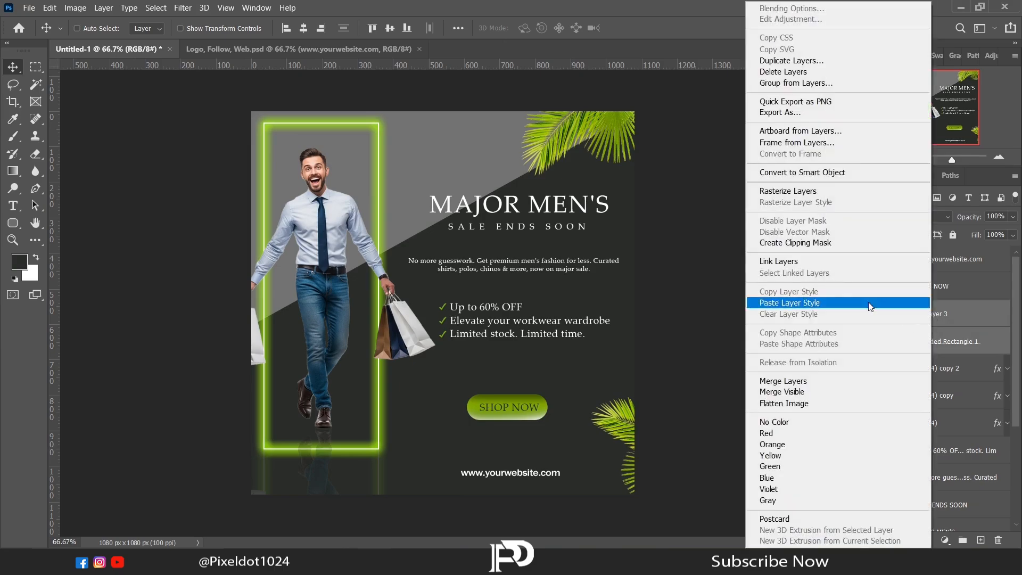
pyautogui.click(905, 175)
pyautogui.hotkey('ctrl', 'g')
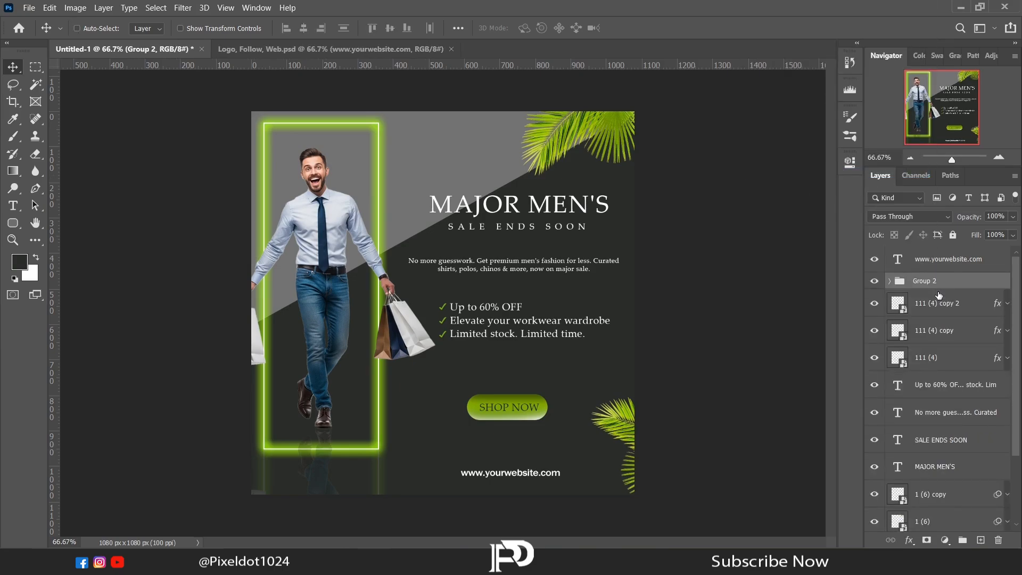
pyautogui.press('Down')
pyautogui.press('Down')
pyautogui.press('Down')
pyautogui.press('Down')
pyautogui.press('Down')
pyautogui.press('Down')
pyautogui.press('Down')
pyautogui.press('Down')
pyautogui.press('Down')
pyautogui.press('Down')
pyautogui.press('Down')
pyautogui.press('Down')
pyautogui.press('Down')
pyautogui.press('Down')
pyautogui.press('Down')
pyautogui.press('Down')
pyautogui.press('Down')
pyautogui.press('Down')
pyautogui.press('Down')
pyautogui.press('Down')
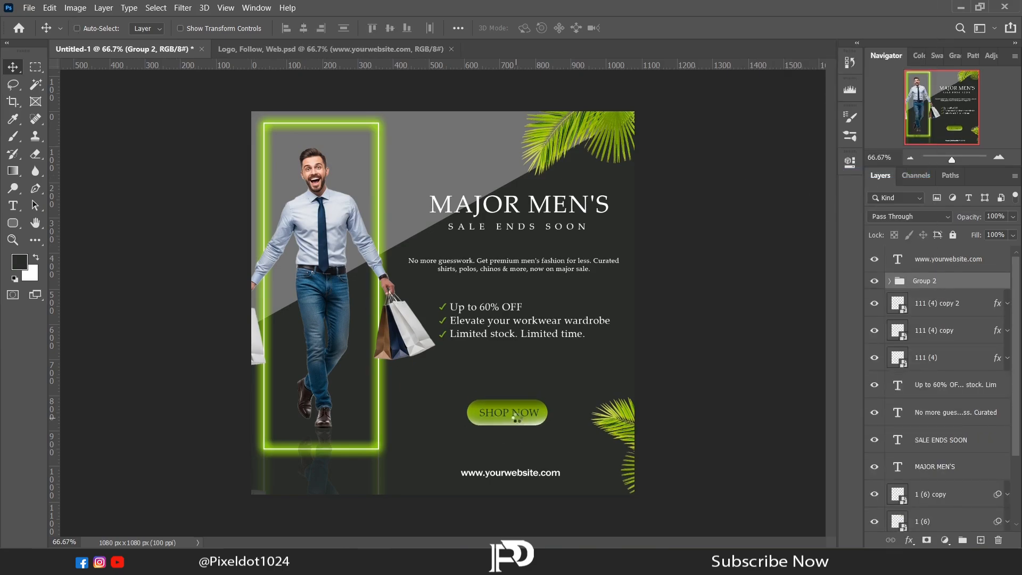
# Undo the grouping and downward move of the button.
pyautogui.click(945, 387)
pyautogui.moveTo(503, 328); pyautogui.dragTo(506, 332)
pyautogui.hotkey('ctrl', 'z')
pyautogui.hotkey('ctrl', 'z')
pyautogui.hotkey('ctrl', 'z')
pyautogui.hotkey('ctrl', 'z')
pyautogui.hotkey('ctrl', 'z')
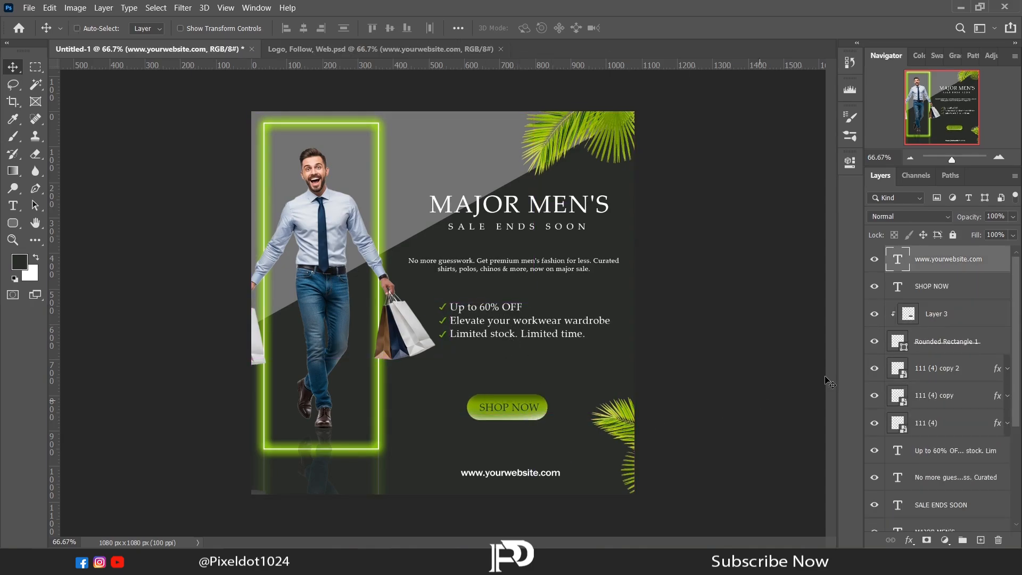
# Group the three check marks with the offer list text and nudge the group down about 20 px.
pyautogui.click(962, 377)
pyautogui.click(876, 397)
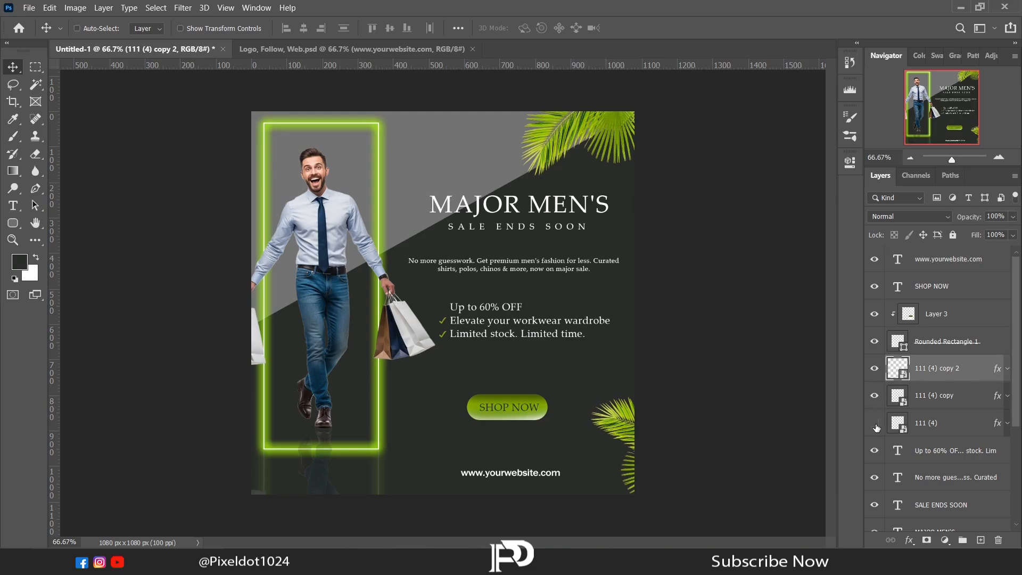
pyautogui.click(875, 423)
pyautogui.keyDown('ctrl'); pyautogui.click(937, 451); pyautogui.keyUp('ctrl')
pyautogui.keyDown('ctrl'); pyautogui.click(937, 422); pyautogui.keyUp('ctrl')
pyautogui.keyDown('ctrl'); pyautogui.click(936, 395); pyautogui.keyUp('ctrl')
pyautogui.hotkey('ctrl', 'g')
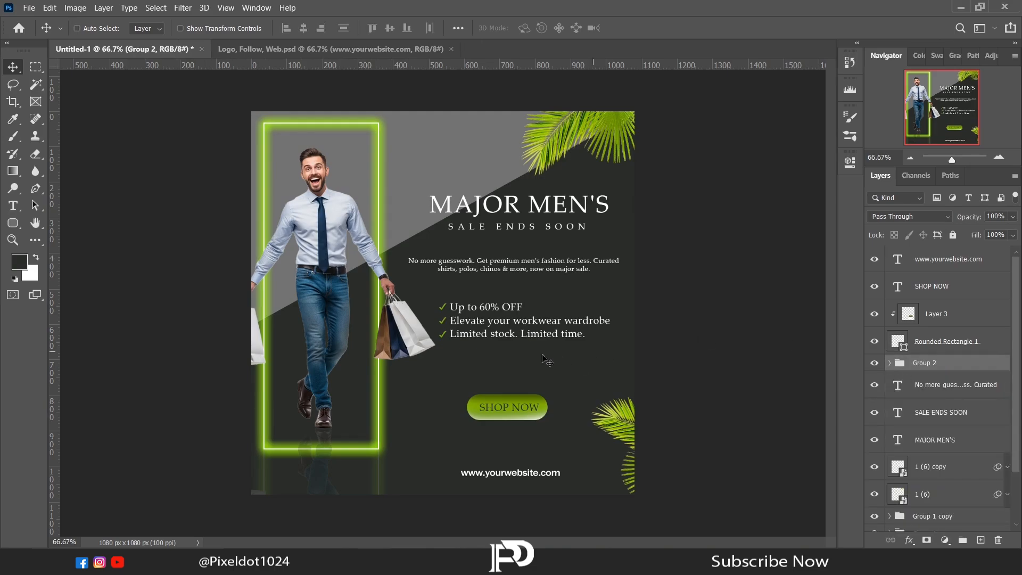
pyautogui.hotkey('shift', 'Down')
pyautogui.hotkey('shift', 'Down')
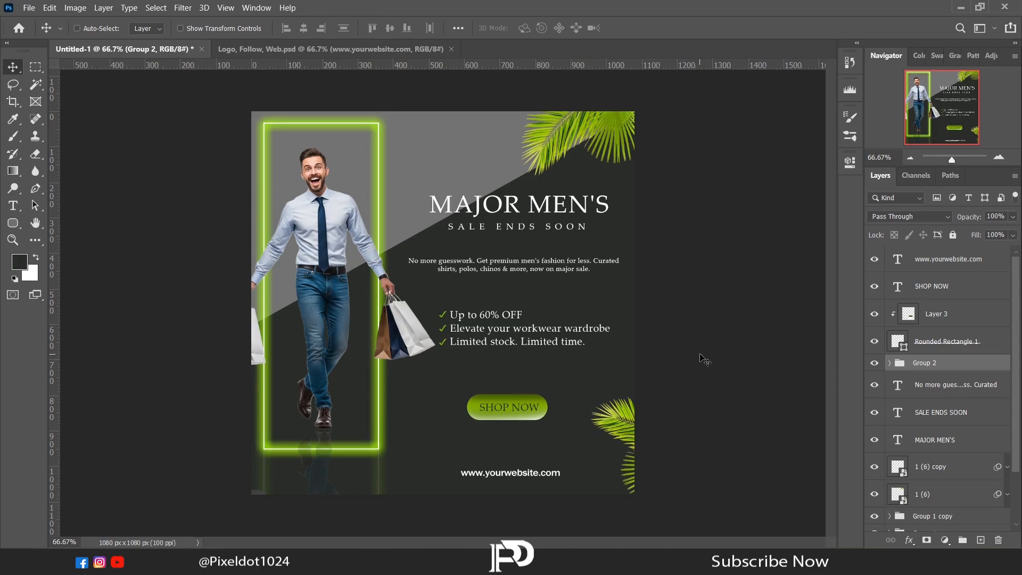
# Stamp all visible layers into a new top layer and apply Camera Raw with Exposure +0.05, Contrast +10, Shadows -22 and Vibrance +13.
pyautogui.hotkey('ctrl', 'shift', 'alt', 'e')
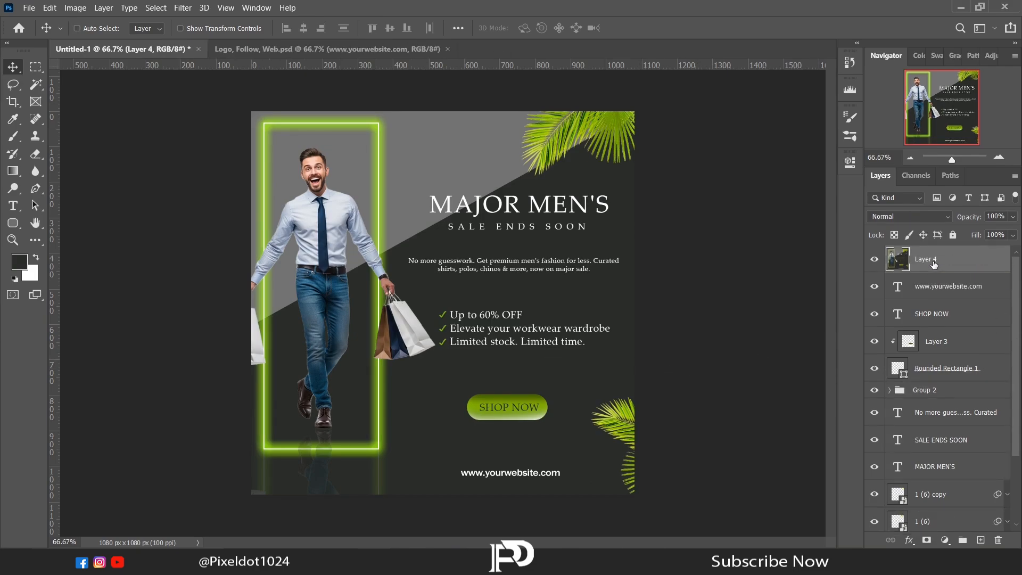
pyautogui.click(182, 8)
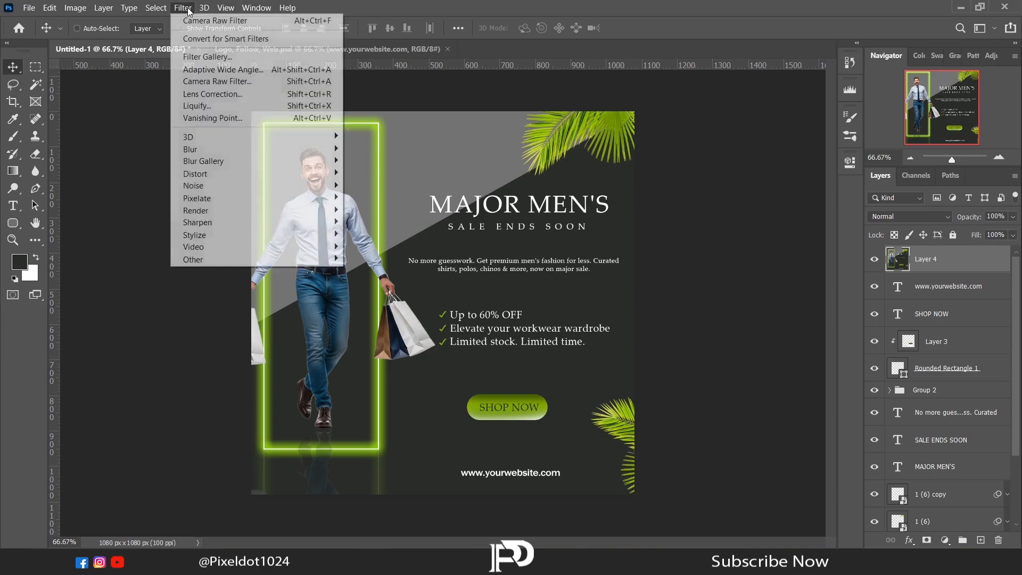
pyautogui.click(206, 79)
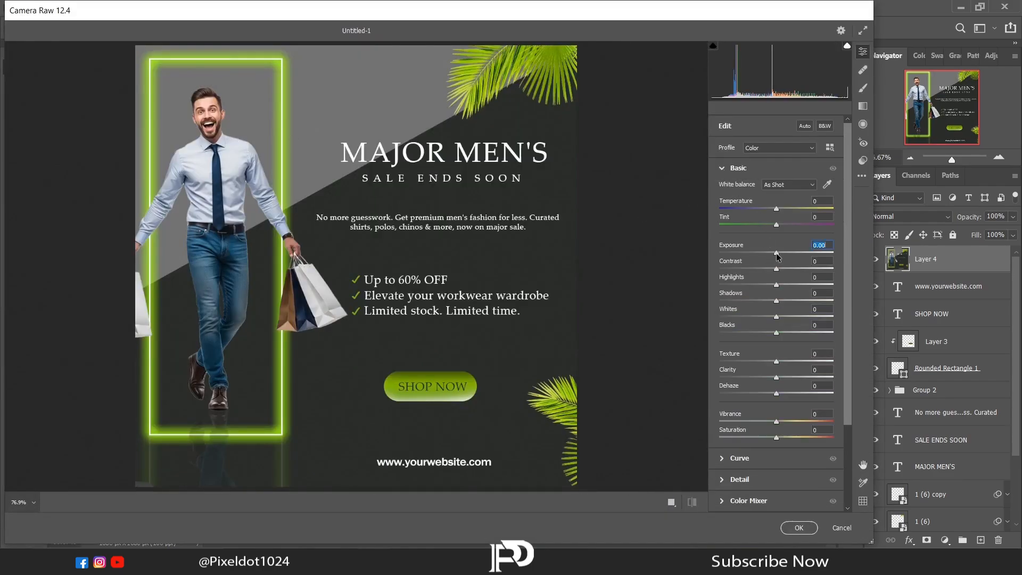
pyautogui.moveTo(777, 254); pyautogui.dragTo(764, 302)
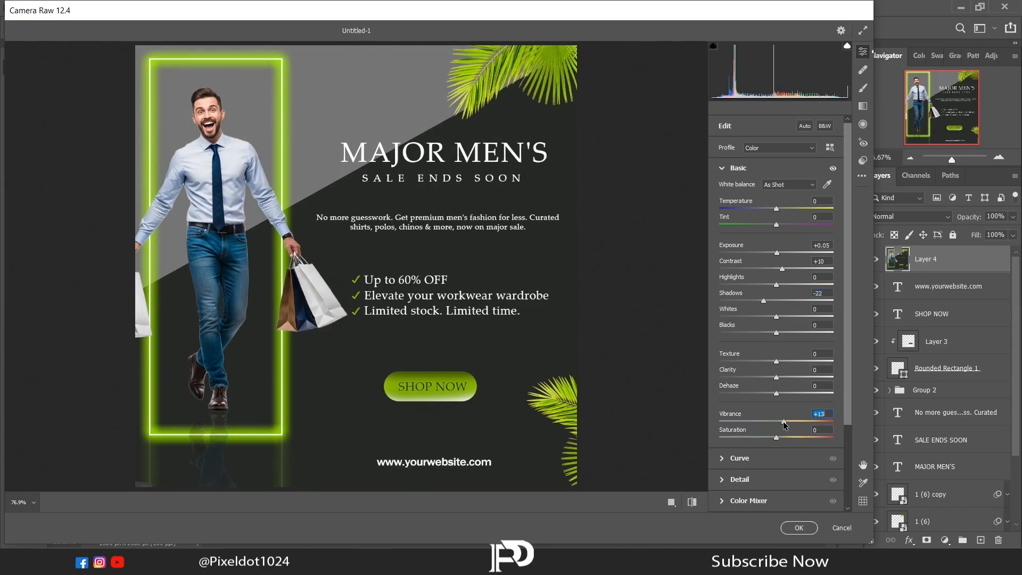
pyautogui.click(800, 528)
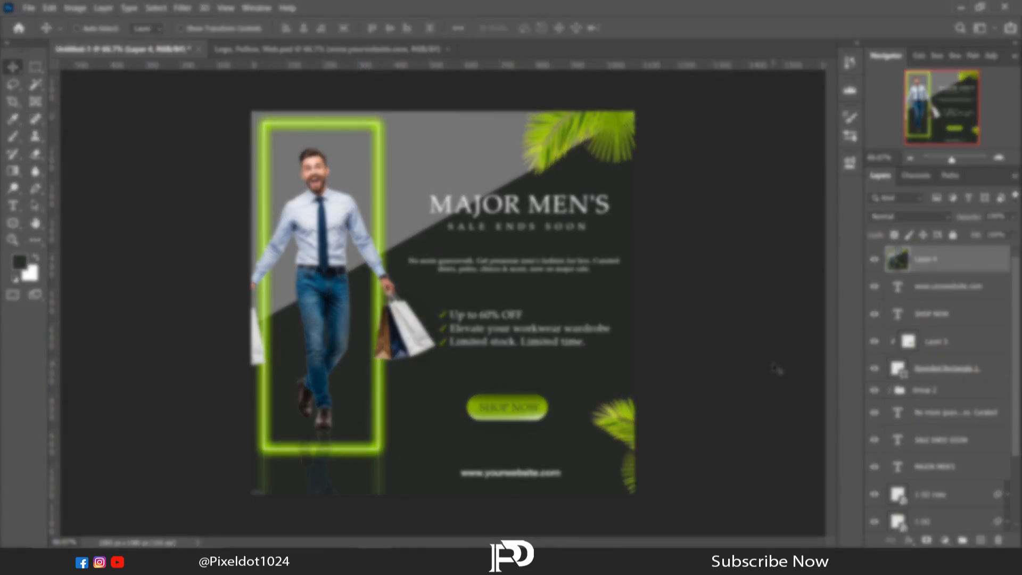